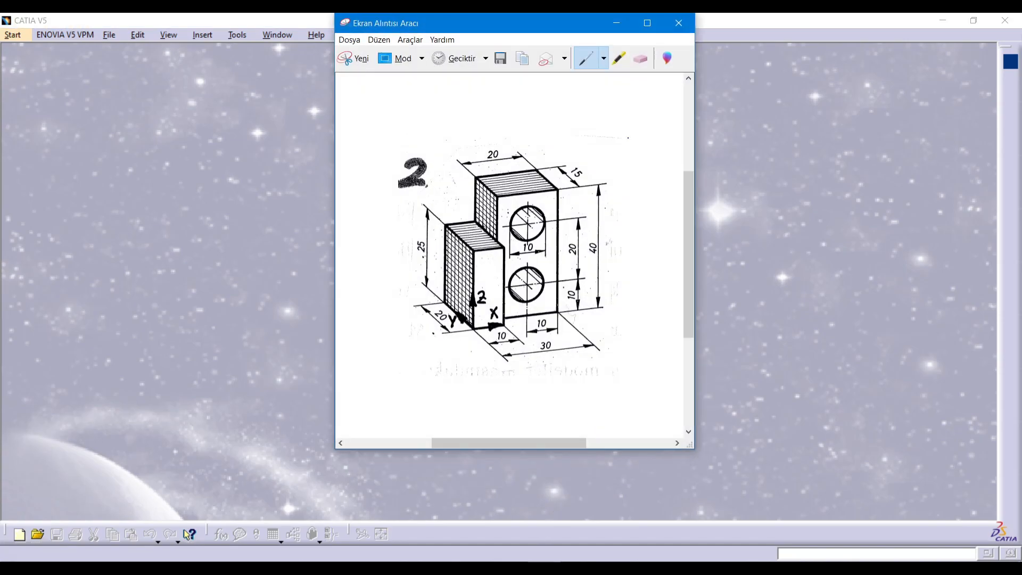
Put the reference drawing aside and create a new mechanical design part named part 6 with hybrid design enabled
{"action": "left_click_drag", "start_coordinate": [568, 28], "coordinate": [567, 78]}
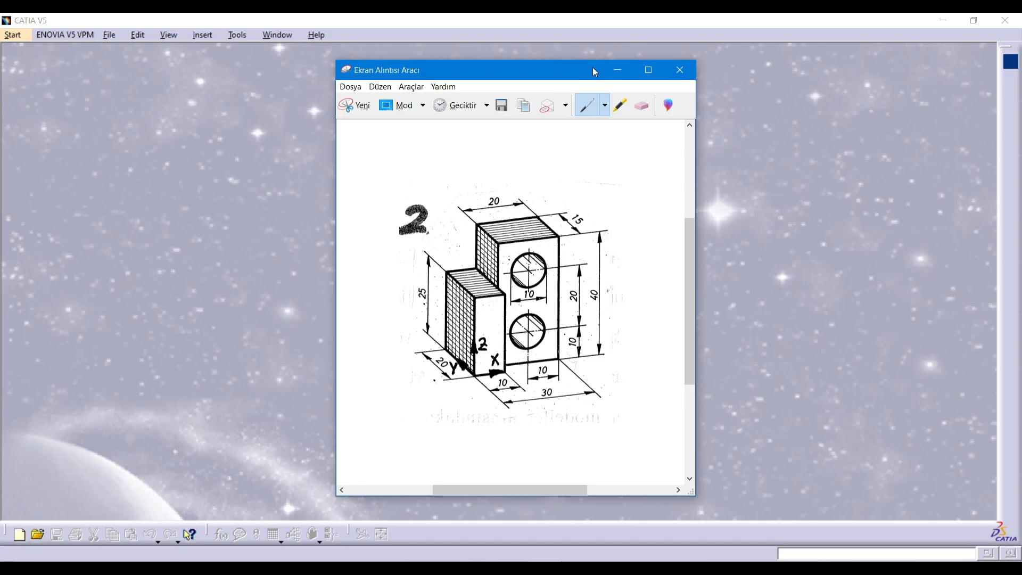
{"action": "left_click", "coordinate": [616, 71]}
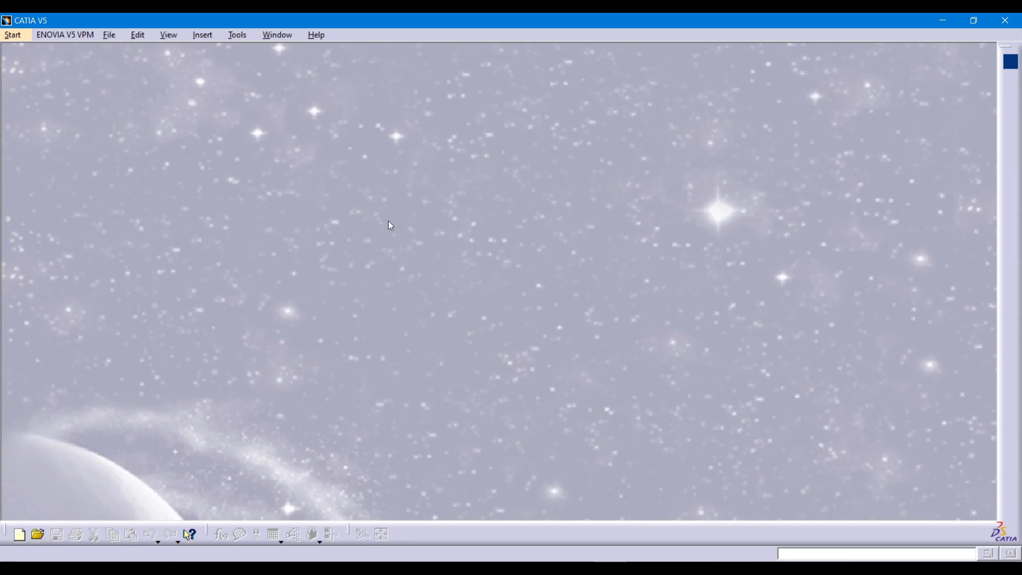
{"action": "left_click", "coordinate": [13, 35]}
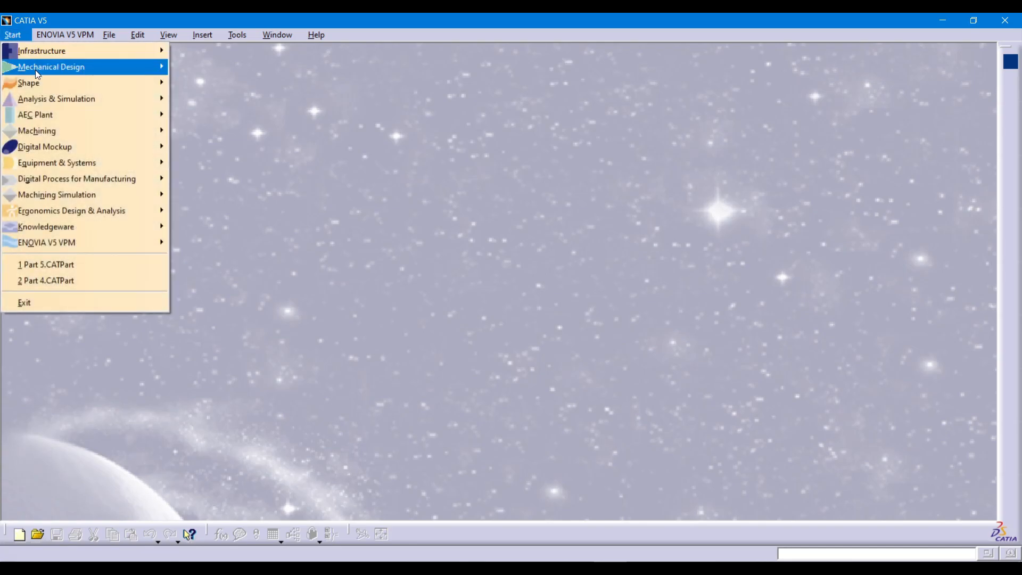
{"action": "mouse_move", "coordinate": [36, 72]}
{"action": "left_click", "coordinate": [183, 68]}
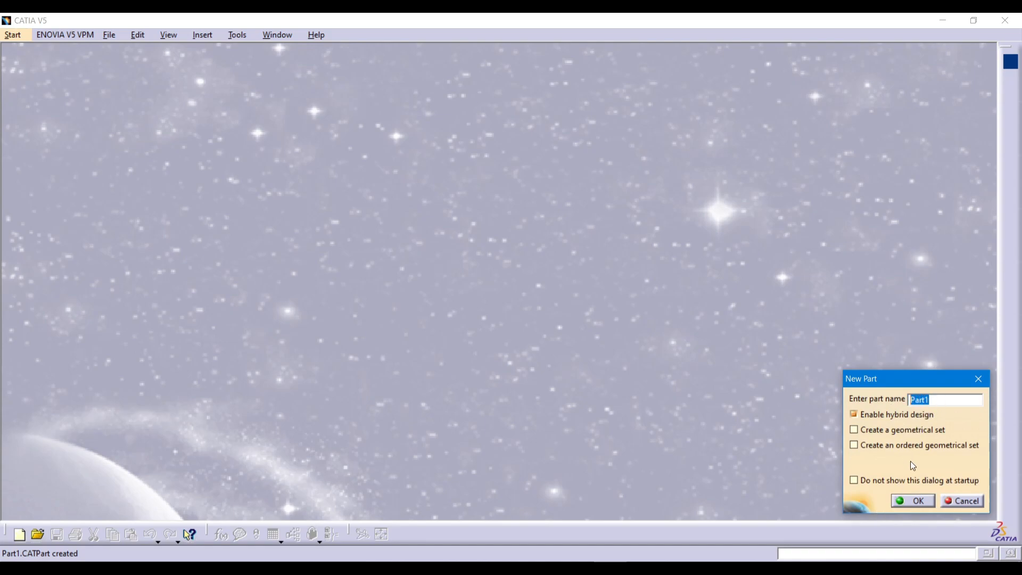
{"action": "type", "text": "part 6"}
{"action": "left_click", "coordinate": [913, 500]}
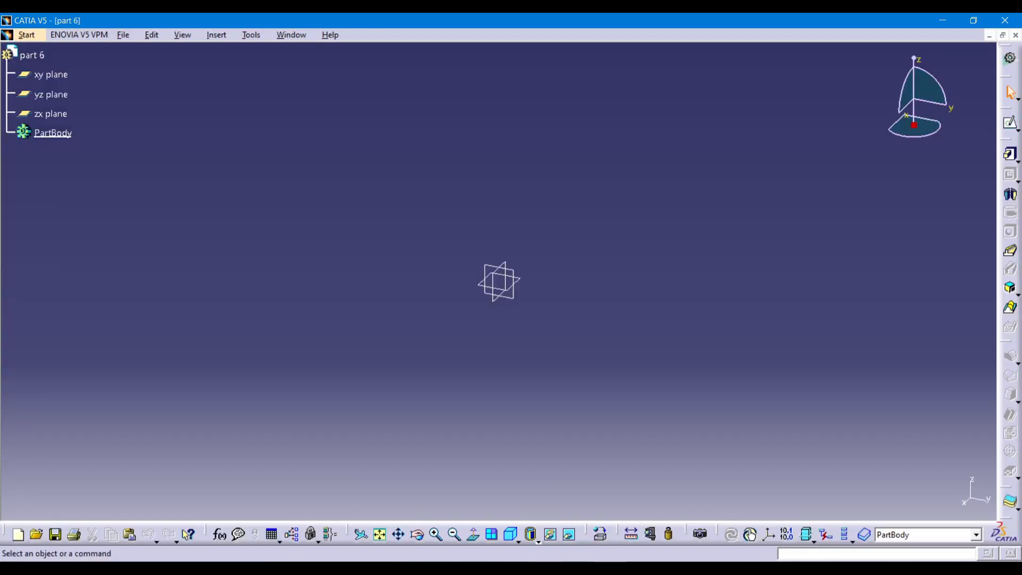
Switch to the Snipping Tool drawing and outline the tall block's front face and the low block's side face in pen
{"action": "left_click", "coordinate": [573, 567]}
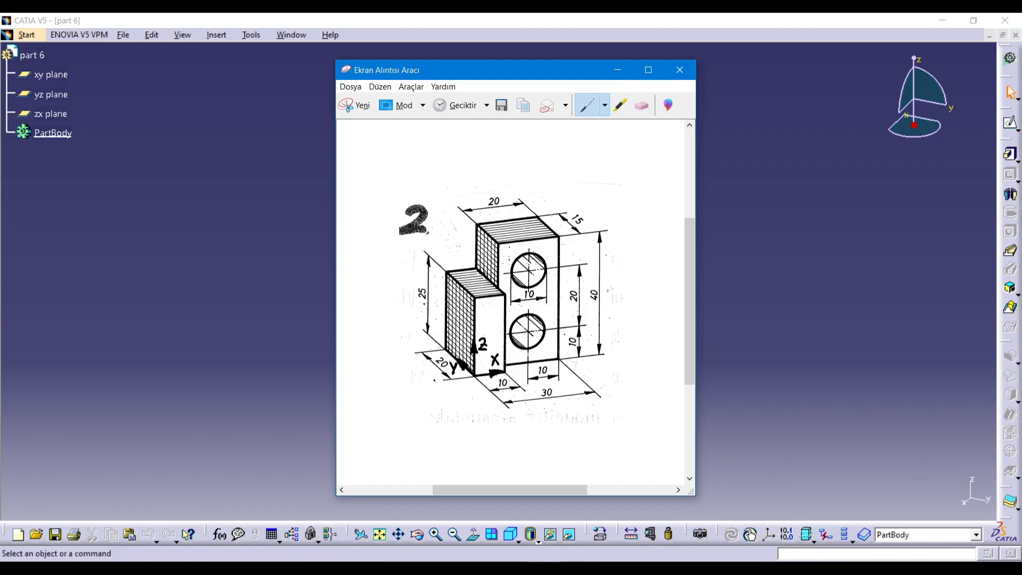
{"action": "mouse_move", "coordinate": [502, 244]}
{"action": "left_mouse_down"}
{"action": "mouse_move", "coordinate": [504, 319]}
{"action": "mouse_move", "coordinate": [523, 362]}
{"action": "mouse_move", "coordinate": [561, 330]}
{"action": "mouse_move", "coordinate": [532, 233]}
{"action": "mouse_move", "coordinate": [514, 237]}
{"action": "left_mouse_up"}
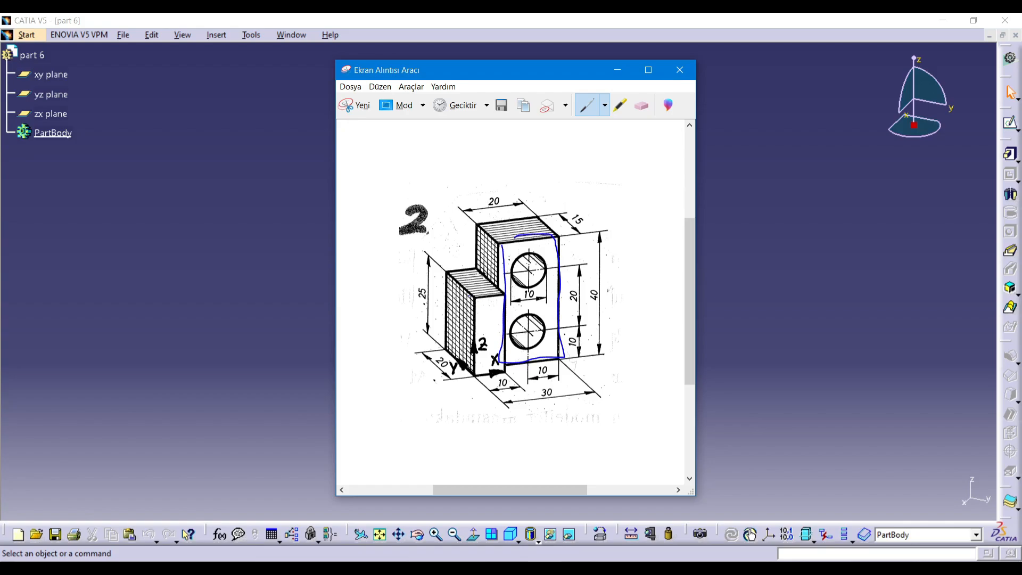
{"action": "mouse_move", "coordinate": [448, 278]}
{"action": "left_mouse_down"}
{"action": "mouse_move", "coordinate": [444, 338]}
{"action": "mouse_move", "coordinate": [479, 338]}
{"action": "mouse_move", "coordinate": [453, 275]}
{"action": "left_mouse_up"}
{"action": "left_click", "coordinate": [619, 70]}
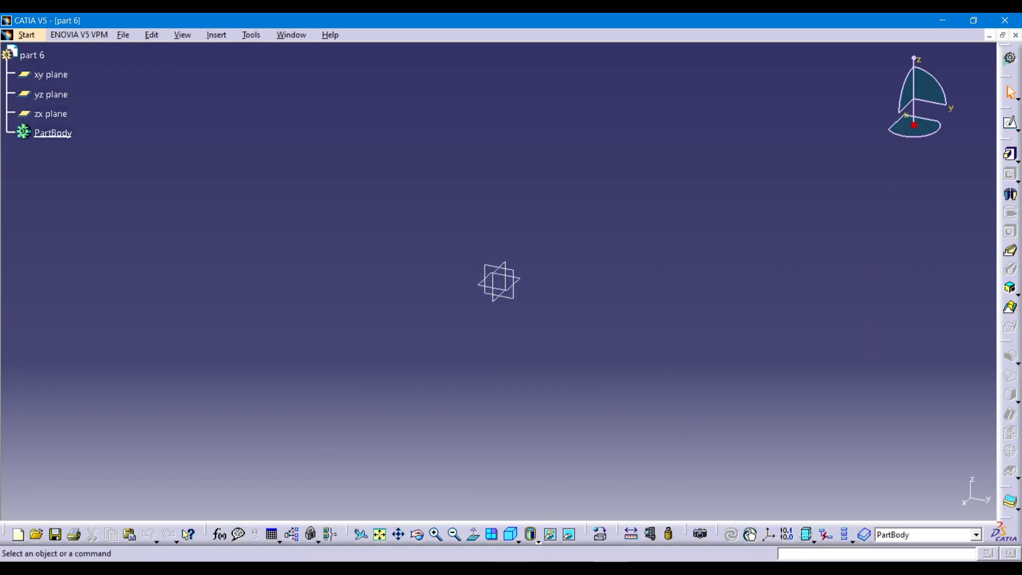
{"action": "key", "text": "alt+Tab"}
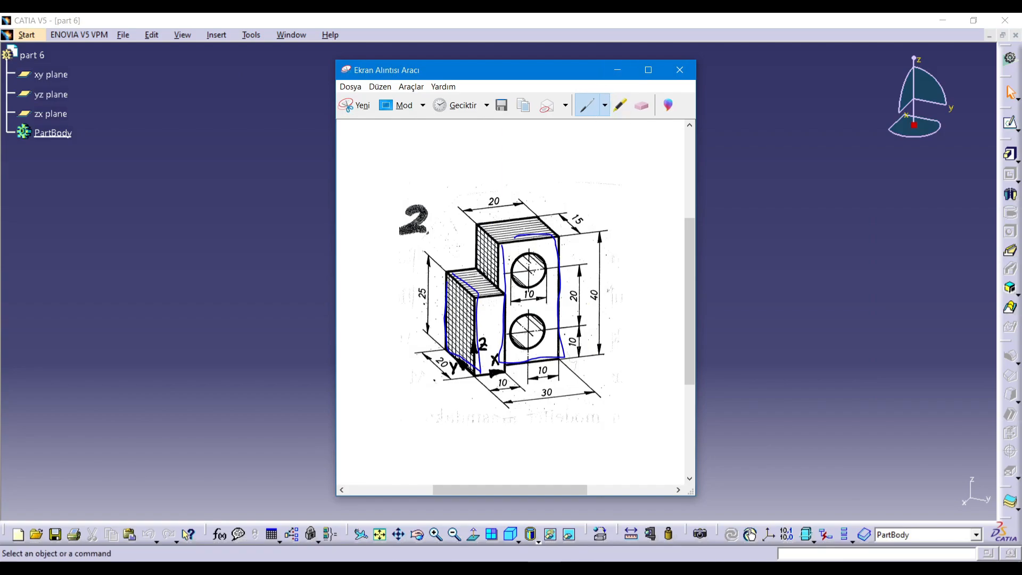
{"action": "left_click", "coordinate": [616, 79]}
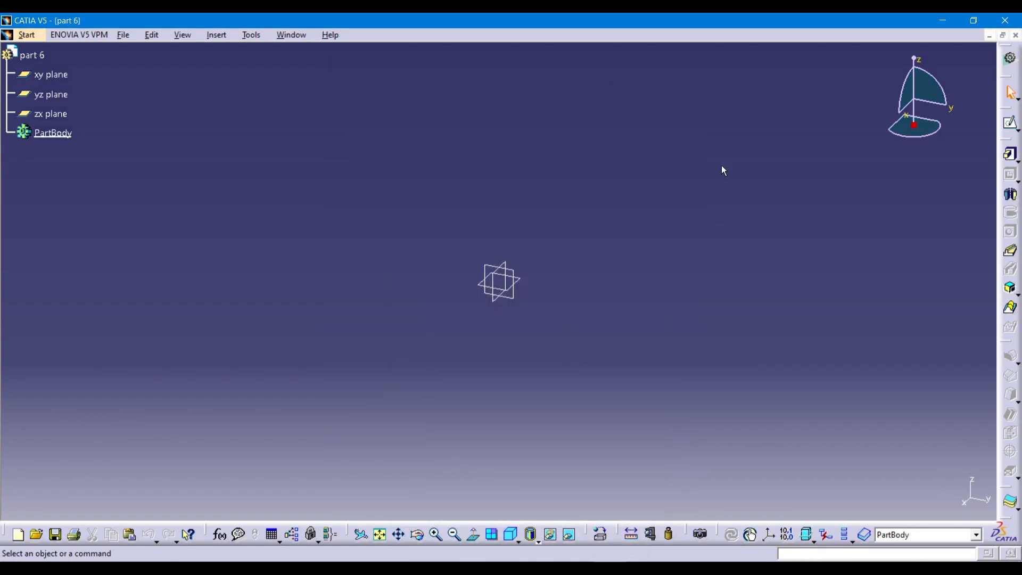
Start a sketch on the yz plane and draw a rectangle about 40 by 70 mm with its lower corner at the origin
{"action": "left_click", "coordinate": [1009, 124]}
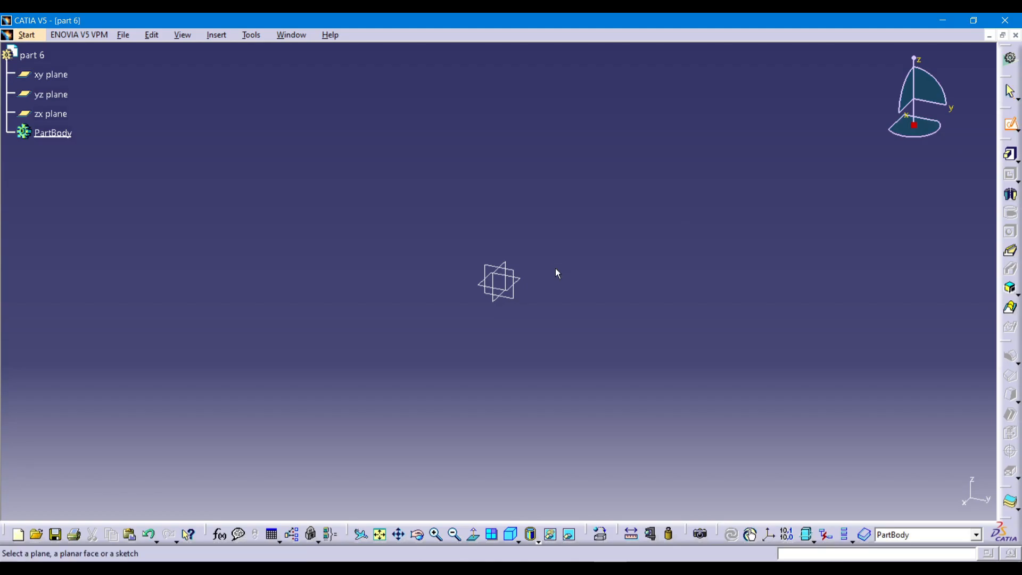
{"action": "left_click", "coordinate": [610, 568]}
{"action": "left_click", "coordinate": [610, 568]}
{"action": "left_click", "coordinate": [498, 274]}
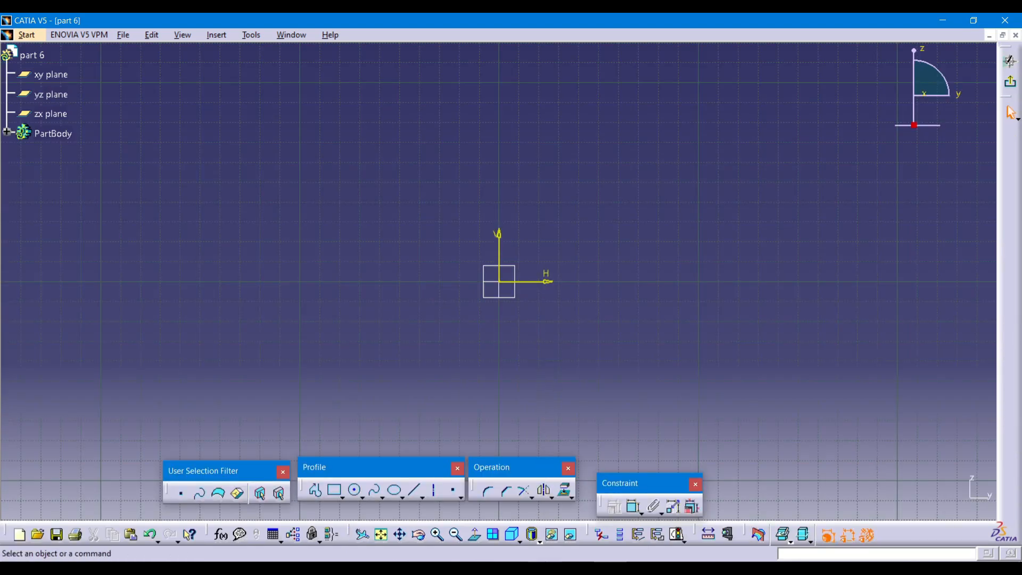
{"action": "left_click", "coordinate": [611, 568]}
{"action": "left_click", "coordinate": [344, 501]}
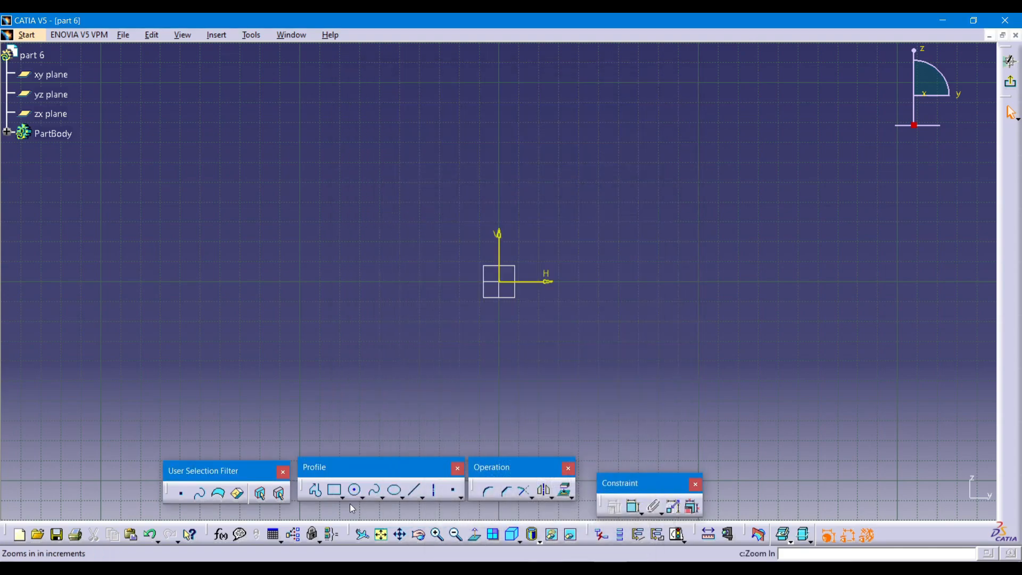
{"action": "left_click", "coordinate": [335, 490]}
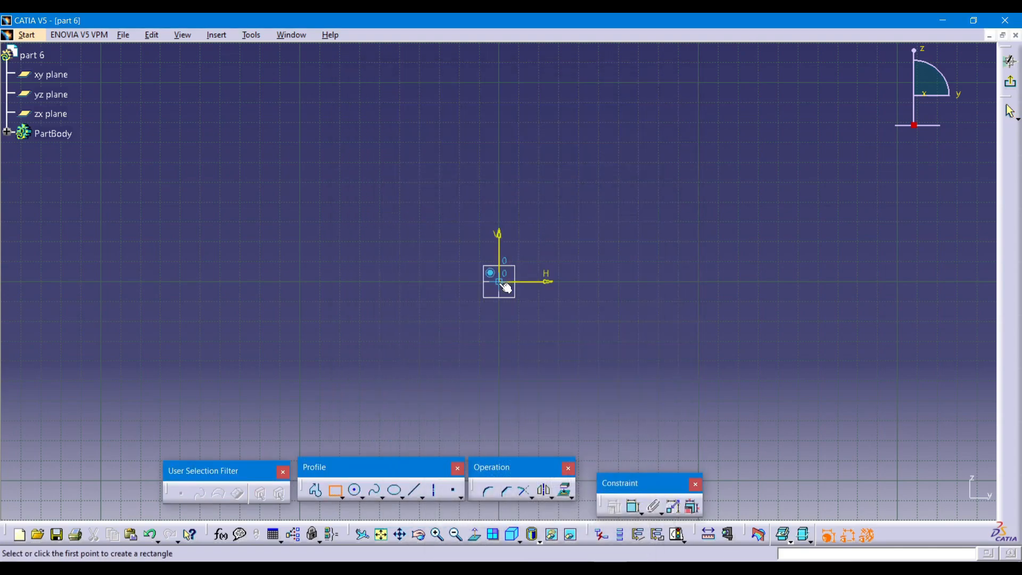
{"action": "left_click", "coordinate": [499, 282]}
{"action": "left_click", "coordinate": [579, 140]}
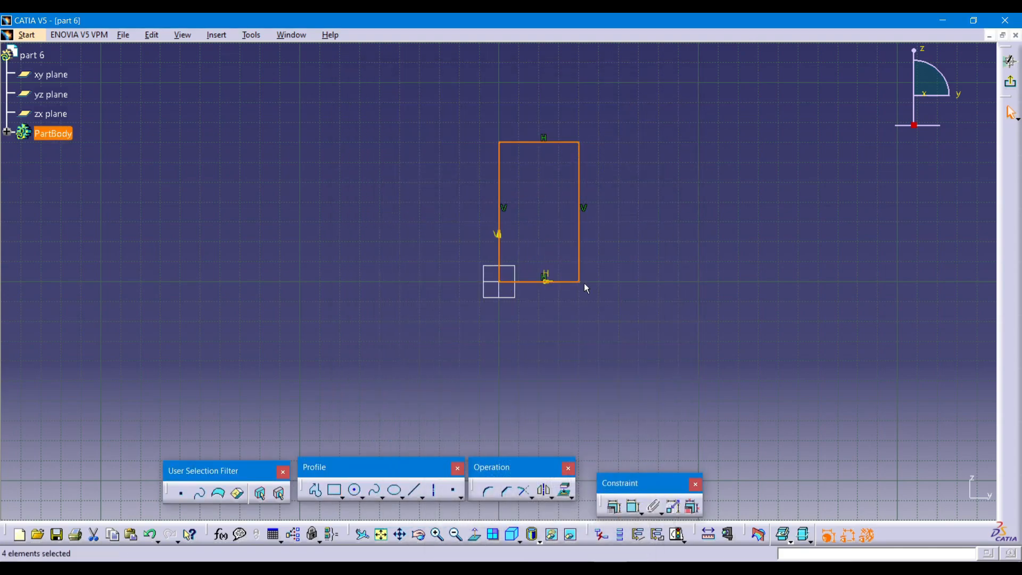
Dimension the rectangle's top edge according to the reference drawing and set its width to 20 mm
{"action": "left_click", "coordinate": [632, 509]}
{"action": "key", "text": "alt+Tab"}
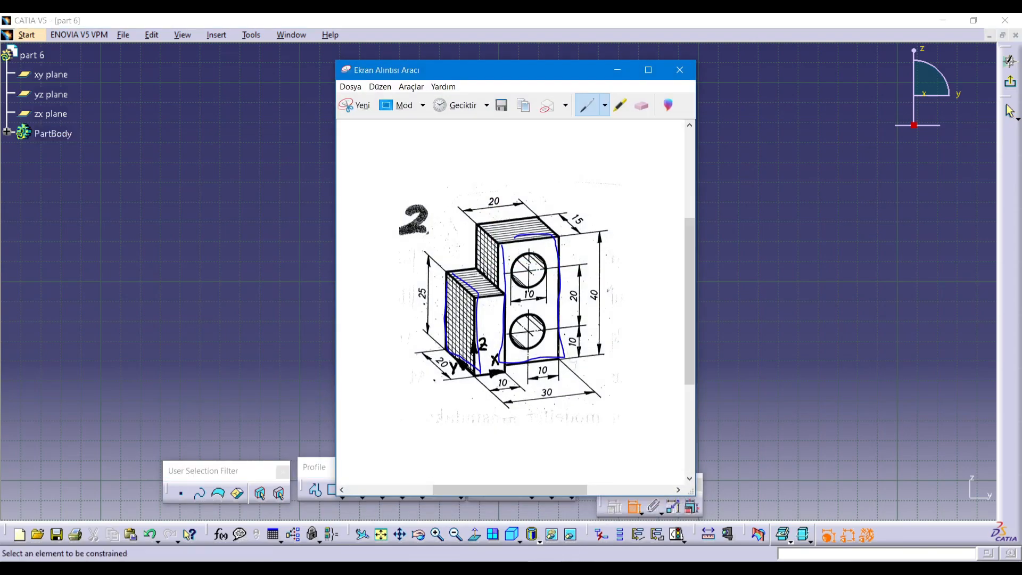
{"action": "key", "text": "alt+Tab"}
{"action": "left_click", "coordinate": [556, 142]}
{"action": "left_click", "coordinate": [548, 126]}
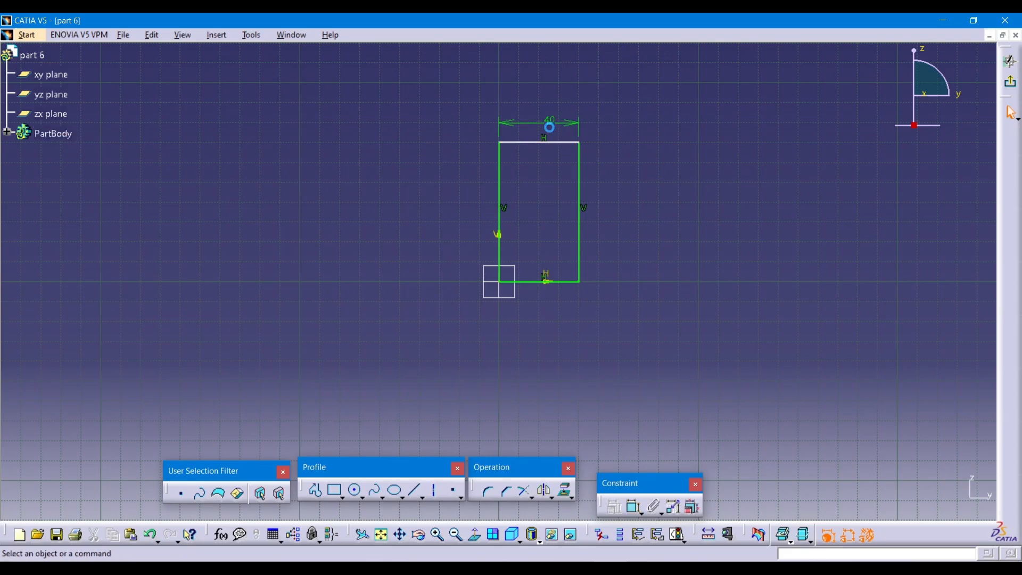
{"action": "double_click", "coordinate": [548, 126]}
{"action": "type", "text": "20"}
{"action": "key", "text": "Return"}
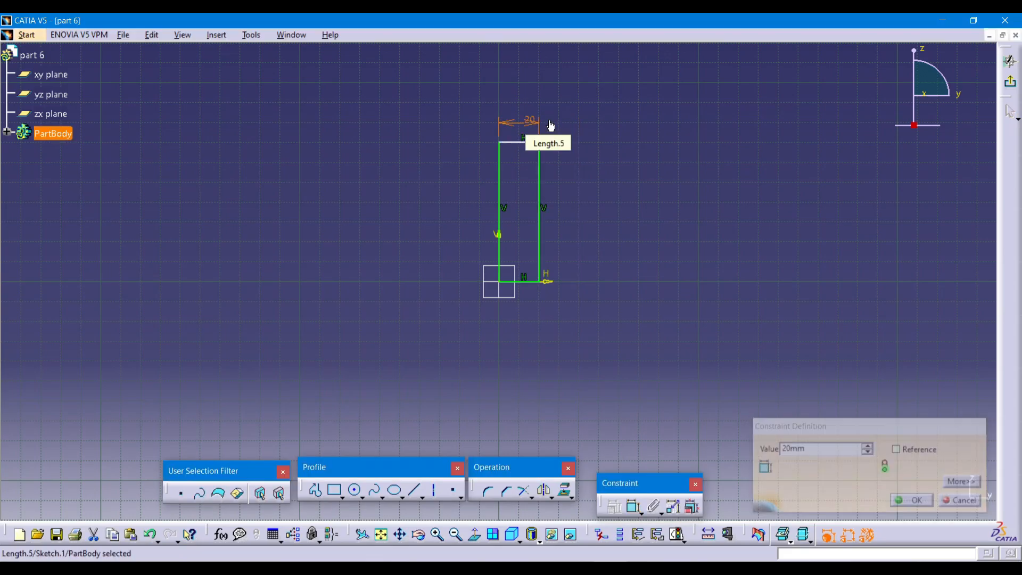
{"action": "left_click", "coordinate": [548, 204]}
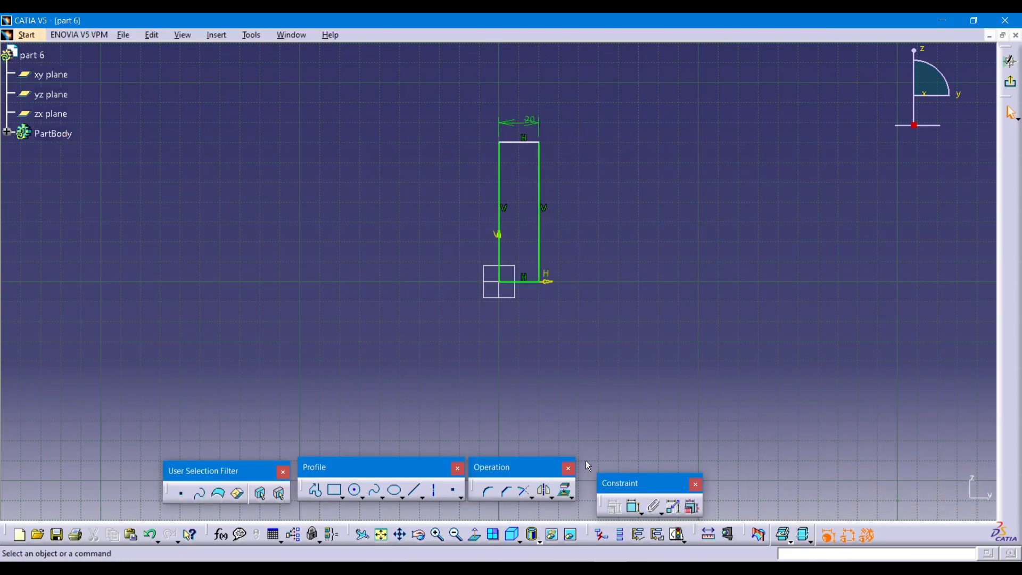
Dimension the rectangle's vertical edge and set its height to 40 mm
{"action": "left_click", "coordinate": [633, 506]}
{"action": "left_click", "coordinate": [541, 221]}
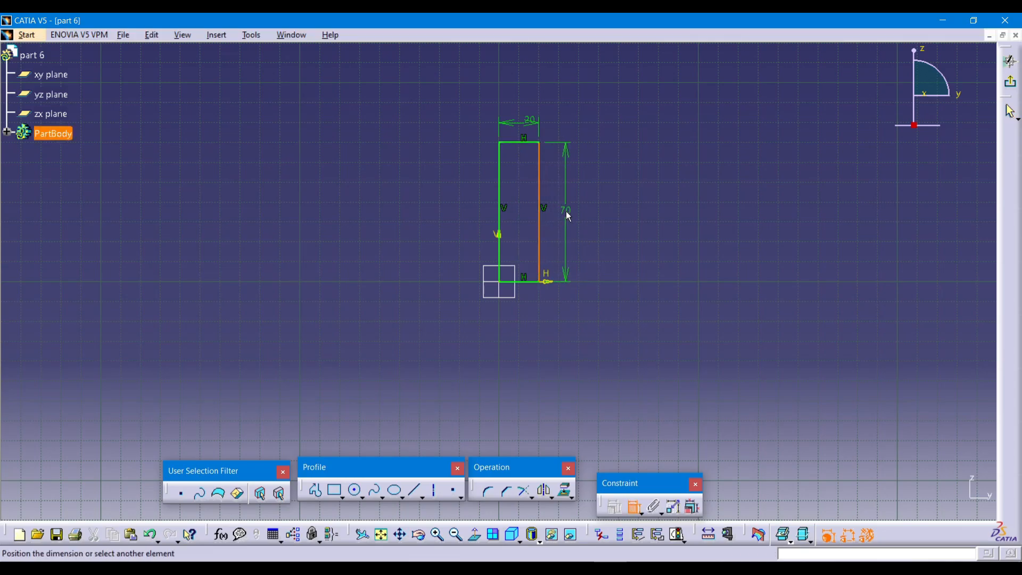
{"action": "left_click", "coordinate": [568, 213]}
{"action": "double_click", "coordinate": [568, 212]}
{"action": "type", "text": "40"}
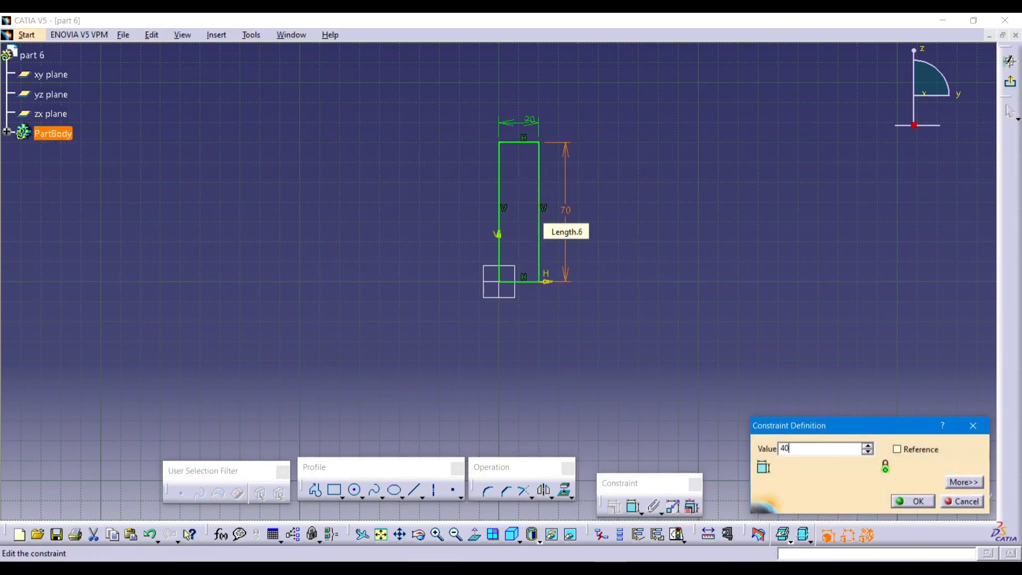
{"action": "key", "text": "Return"}
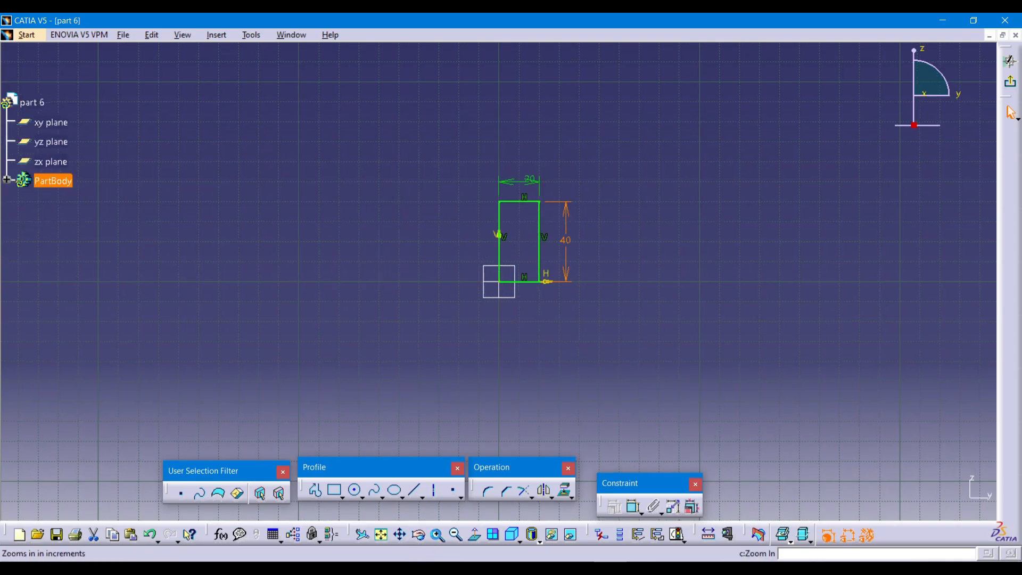
Sketch a circle about 45 mm in diameter centred in the rectangle's upper half at H 10, V 30 mm
{"action": "left_click", "coordinate": [438, 534]}
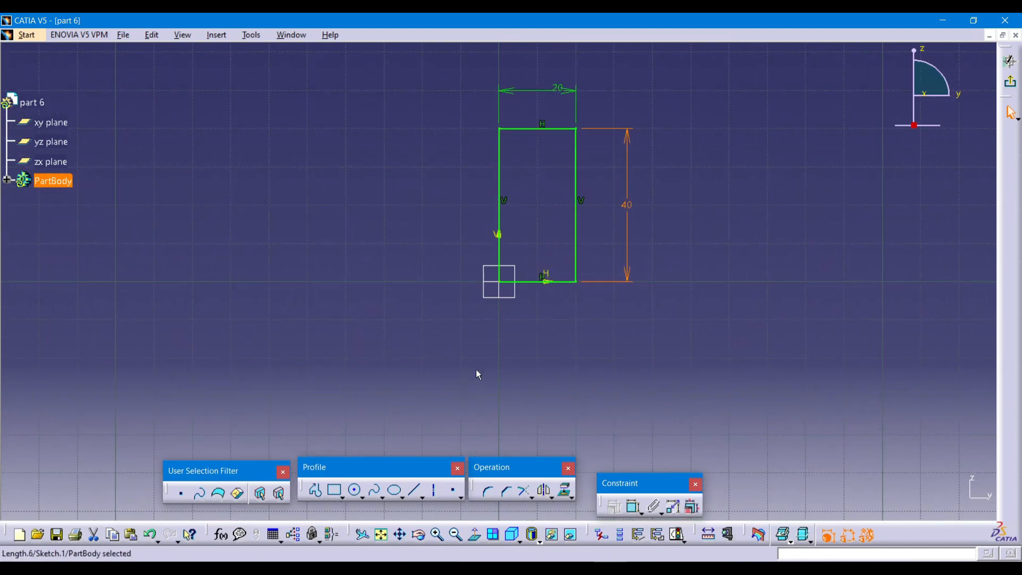
{"action": "mouse_move", "coordinate": [562, 330]}
{"action": "middle_mouse_down"}
{"action": "mouse_move", "coordinate": [529, 404]}
{"action": "mouse_move", "coordinate": [586, 372]}
{"action": "mouse_move", "coordinate": [527, 374]}
{"action": "mouse_move", "coordinate": [575, 405]}
{"action": "mouse_move", "coordinate": [532, 393]}
{"action": "mouse_move", "coordinate": [541, 400]}
{"action": "middle_mouse_up"}
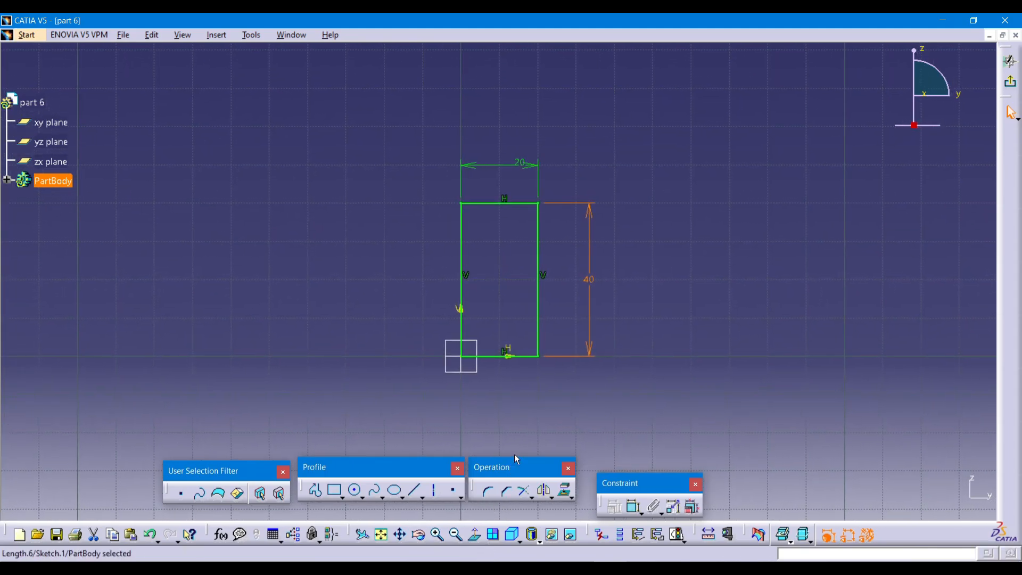
{"action": "left_click", "coordinate": [355, 490]}
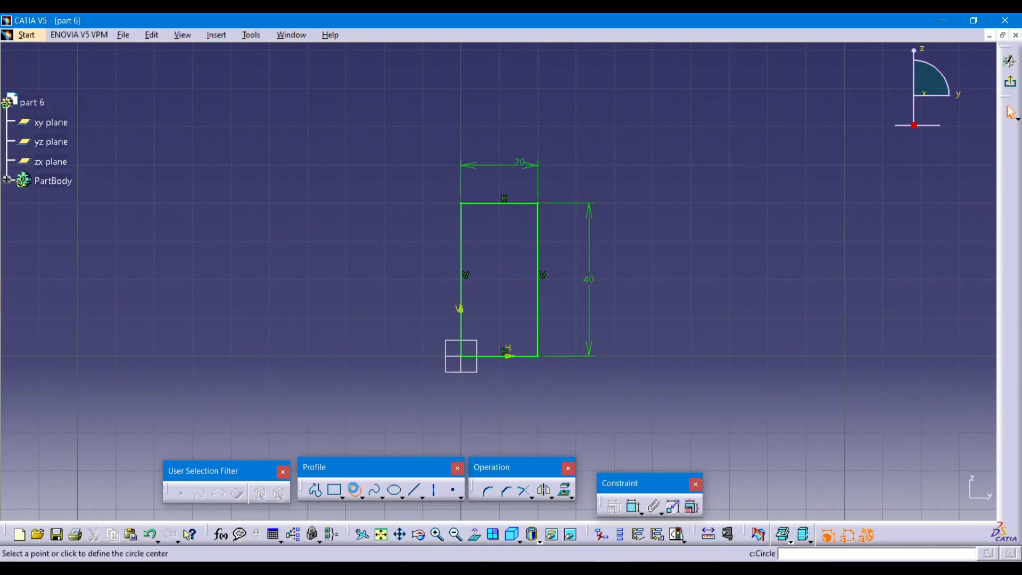
{"action": "left_click", "coordinate": [500, 242]}
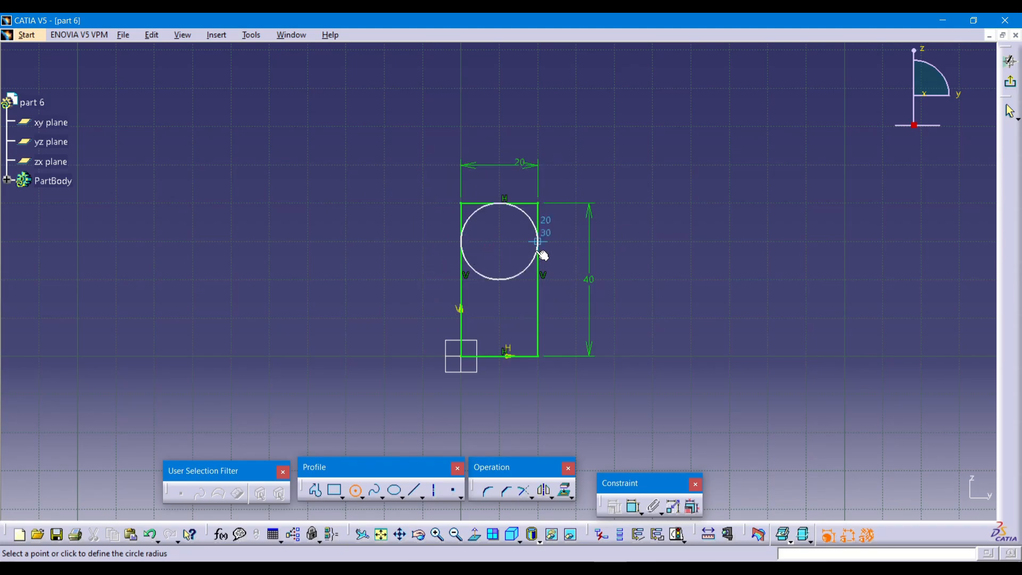
{"action": "left_click", "coordinate": [440, 220]}
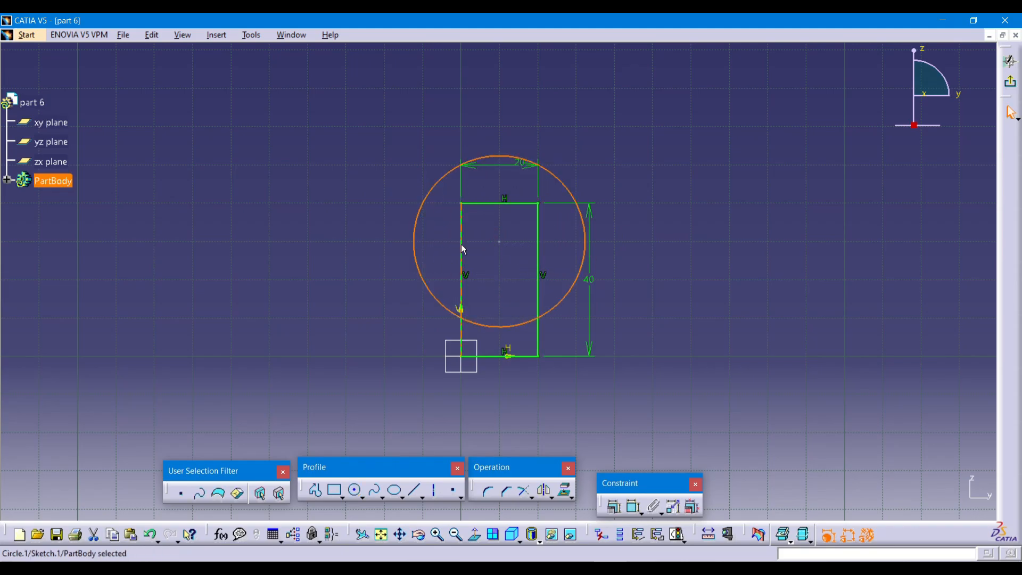
Dimension the upper circle according to the reference drawing and set its diameter to 10 mm
{"action": "left_click", "coordinate": [635, 505]}
{"action": "key", "text": "alt+Tab"}
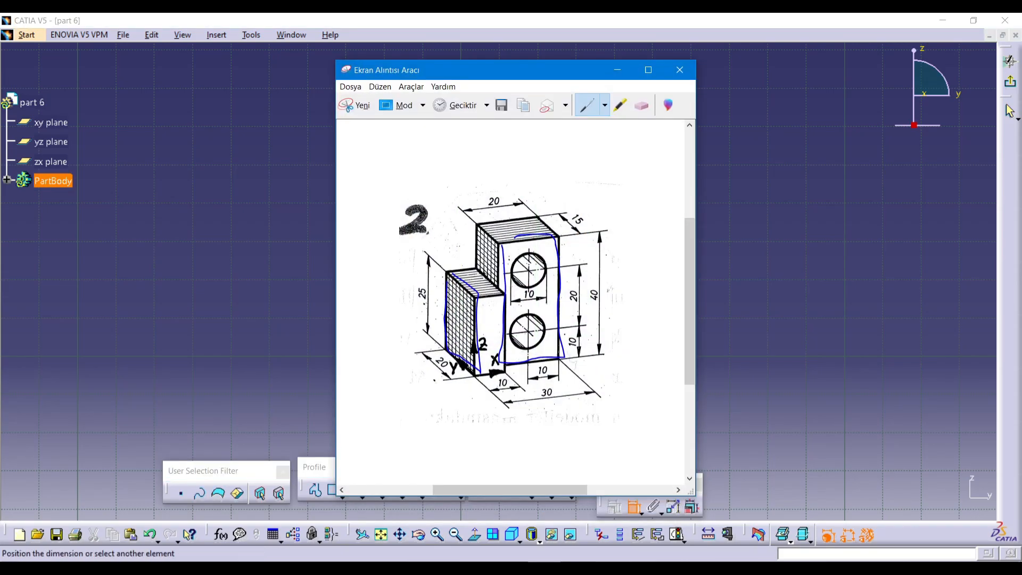
{"action": "key", "text": "alt+Tab"}
{"action": "left_click", "coordinate": [595, 171]}
{"action": "double_click", "coordinate": [595, 169]}
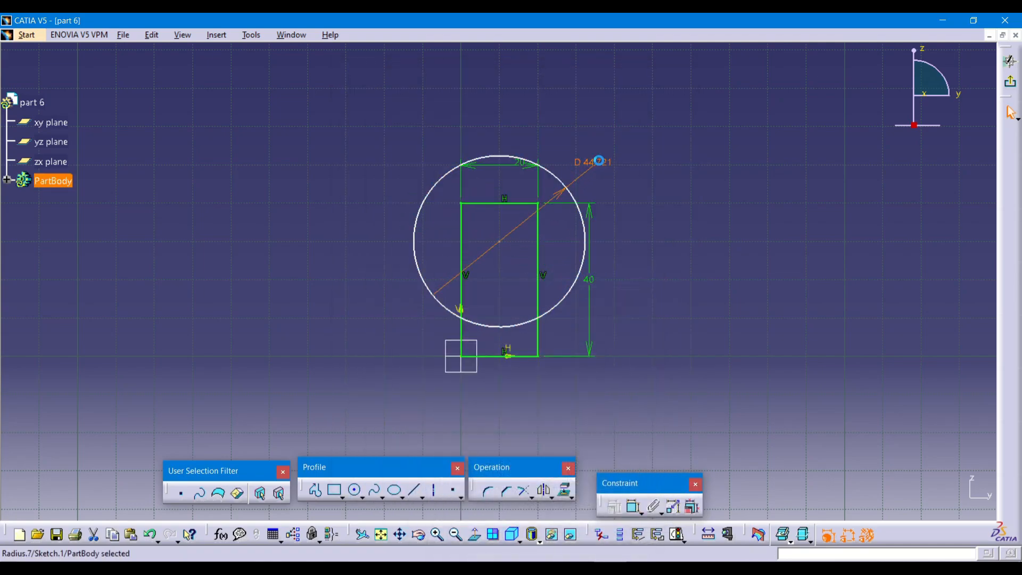
{"action": "type", "text": "10mm"}
{"action": "key", "text": "Return"}
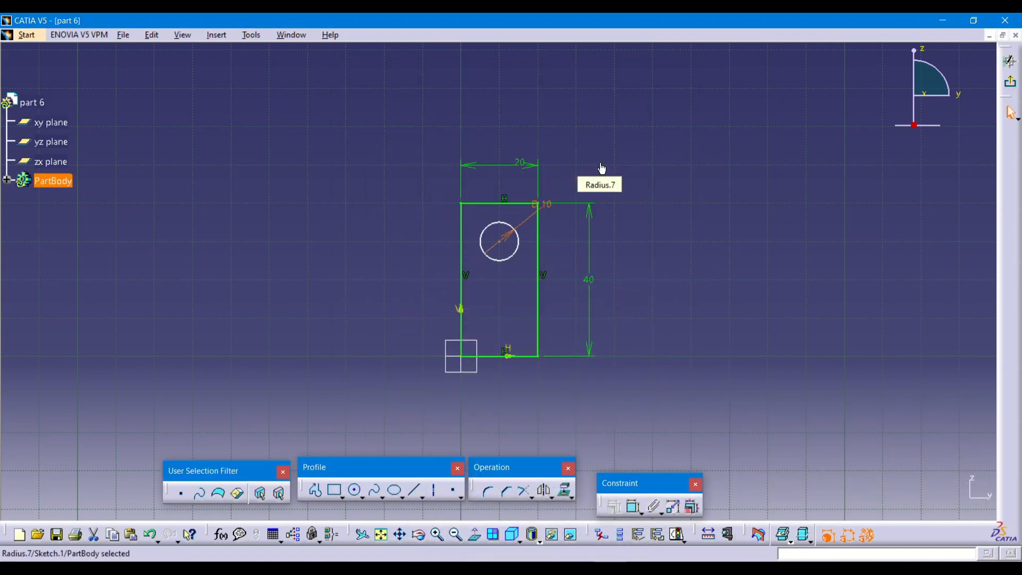
Sketch a second circle about 50 mm in diameter centred in the rectangle's lower half at H 10, V 10 mm
{"action": "left_click", "coordinate": [355, 490]}
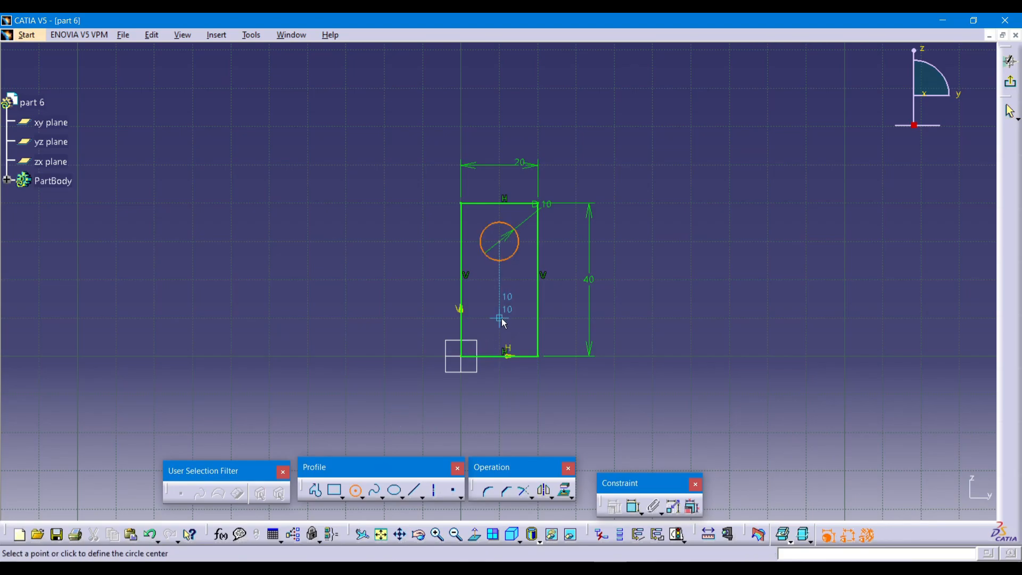
{"action": "left_click", "coordinate": [498, 302]}
{"action": "left_click", "coordinate": [525, 408]}
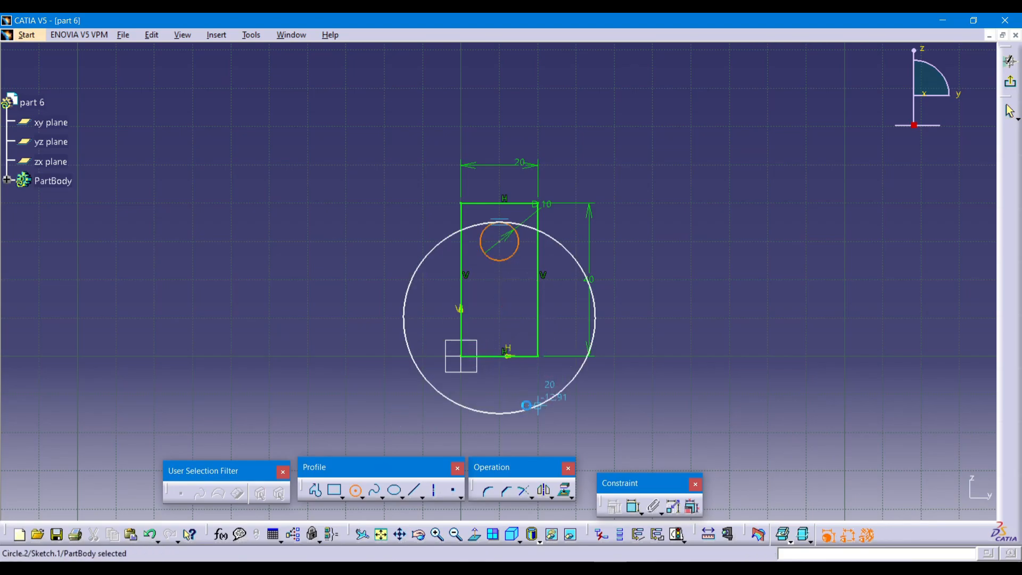
Dimension the lower circle and set its diameter to 10 mm
{"action": "left_click", "coordinate": [639, 515]}
{"action": "left_click", "coordinate": [594, 391]}
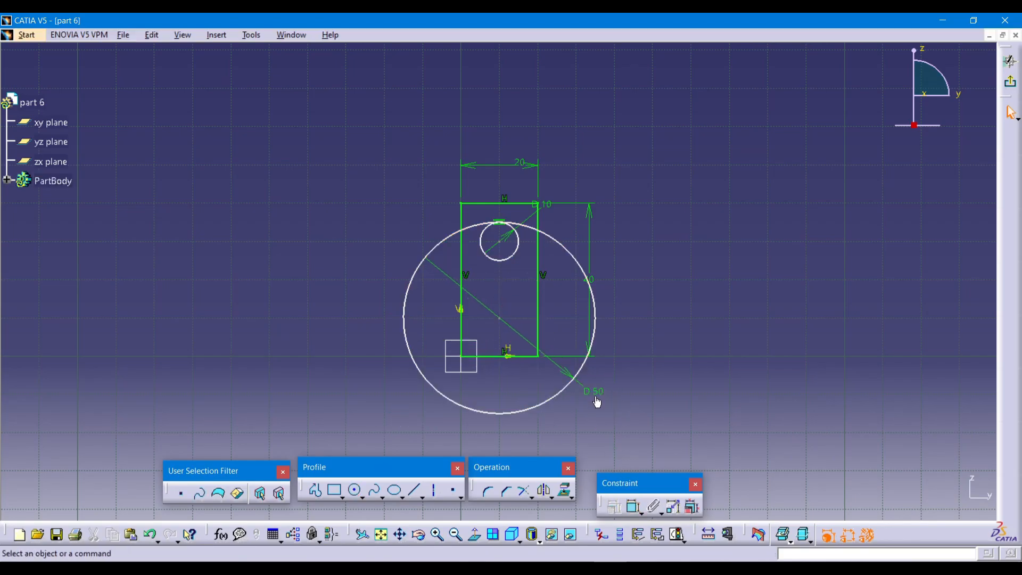
{"action": "double_click", "coordinate": [598, 400]}
{"action": "type", "text": "41"}
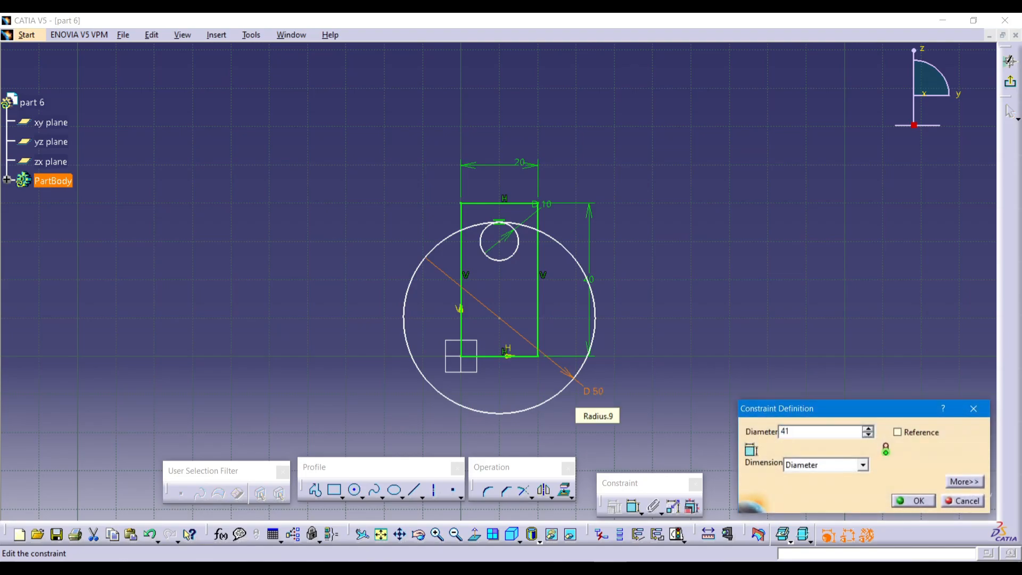
{"action": "key", "text": "BackSpace"}
{"action": "key", "text": "BackSpace"}
{"action": "type", "text": "10"}
{"action": "key", "text": "Return"}
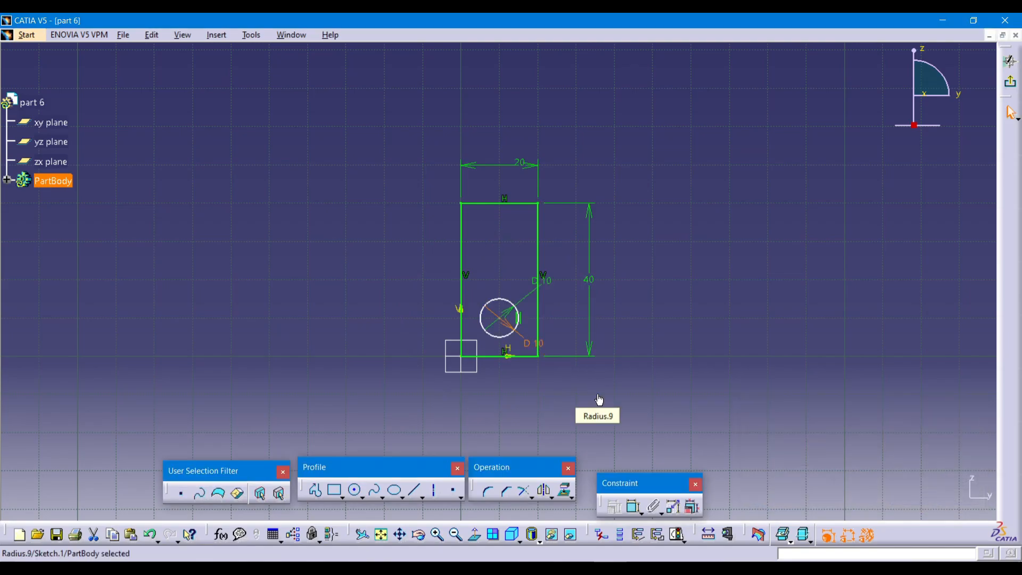
Undo the lower circle together with its diameter dimension, keeping the 10 mm circle in the rectangle's upper half
{"action": "key", "text": "ctrl+z"}
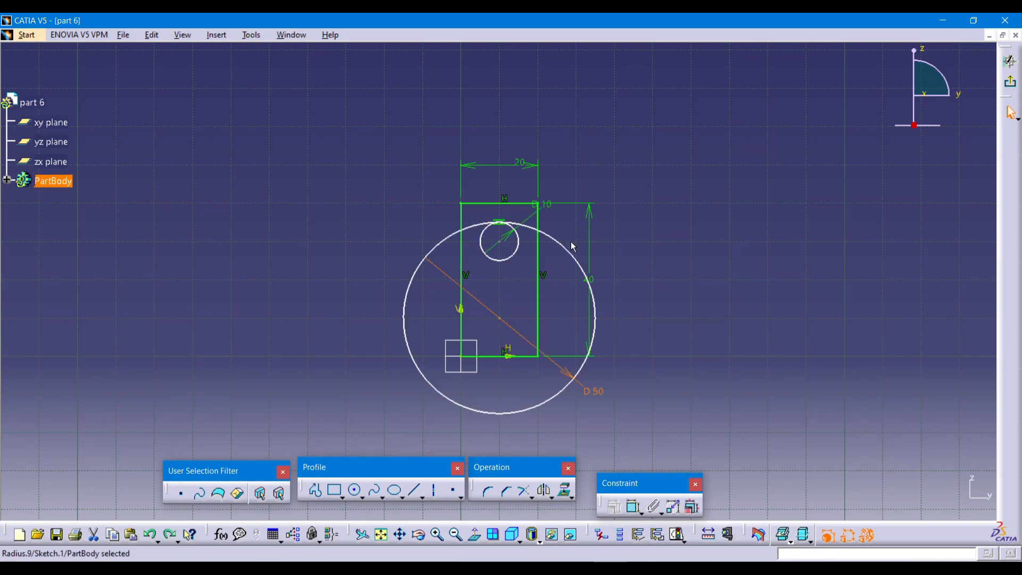
{"action": "left_click", "coordinate": [561, 257]}
{"action": "key", "text": "ctrl+z"}
{"action": "key", "text": "ctrl+z"}
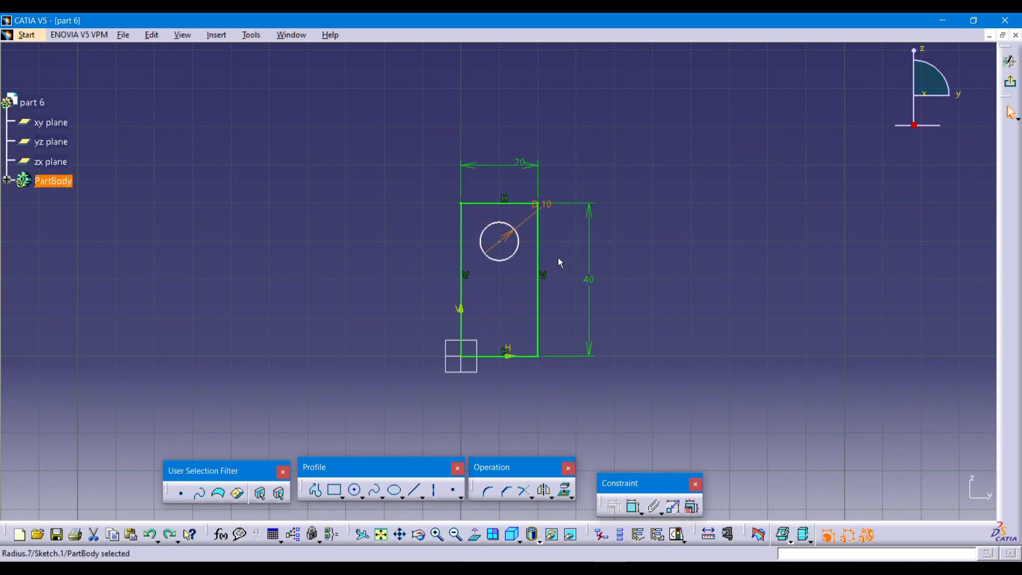
{"action": "left_click", "coordinate": [355, 489]}
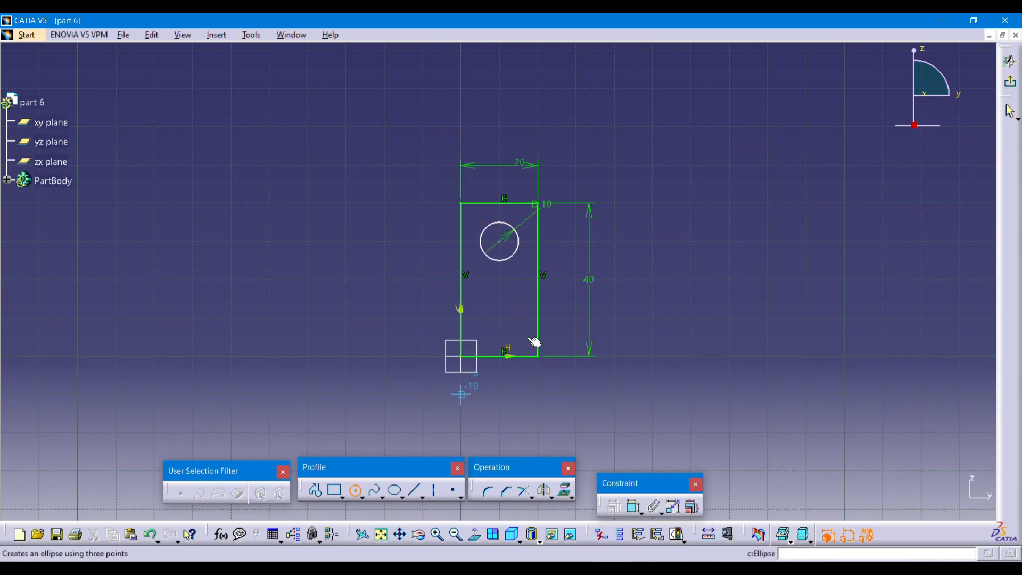
{"action": "left_click", "coordinate": [499, 318]}
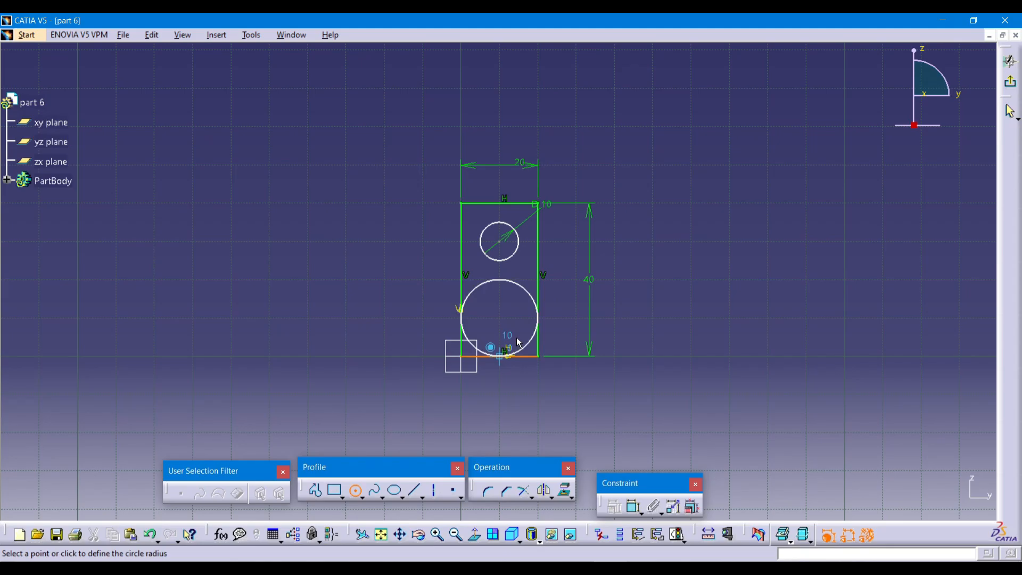
{"action": "left_click", "coordinate": [397, 276]}
{"action": "key", "text": "ctrl+z"}
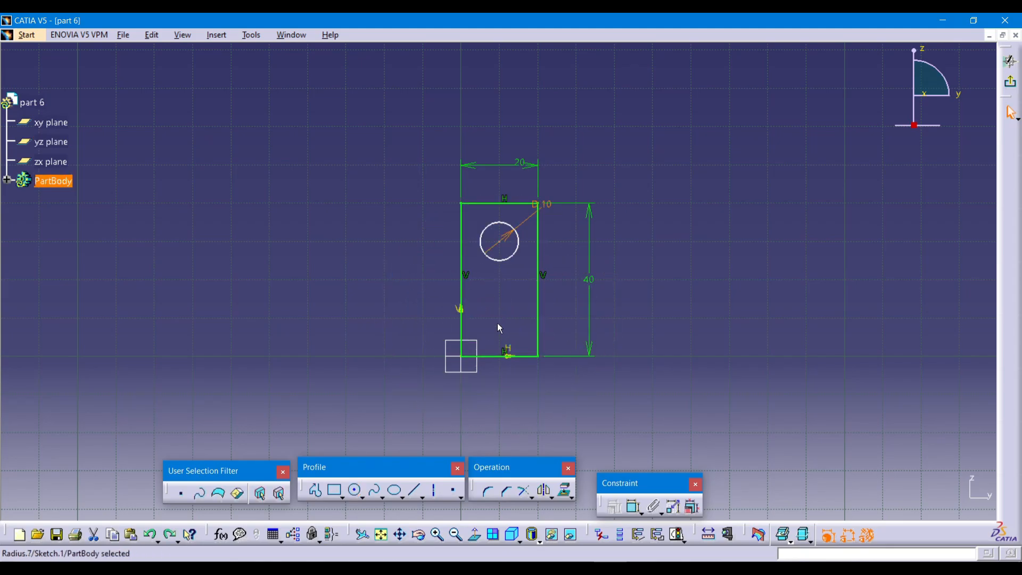
Sketch a circle about 85 mm in diameter centred in the rectangle's lower half at H 10, V 10 mm
{"action": "left_click", "coordinate": [362, 488]}
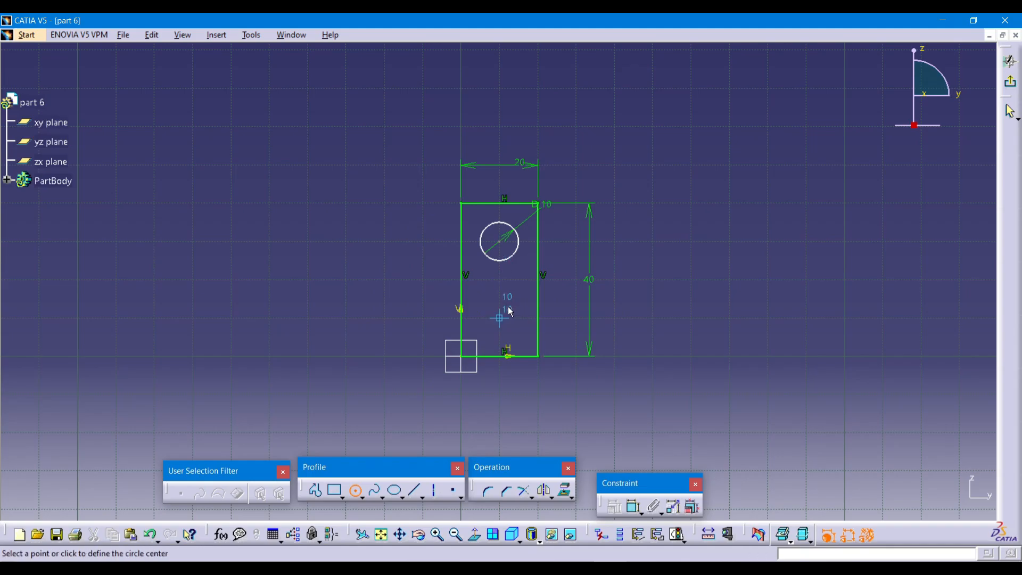
{"action": "left_click", "coordinate": [500, 318]}
{"action": "left_click", "coordinate": [392, 190]}
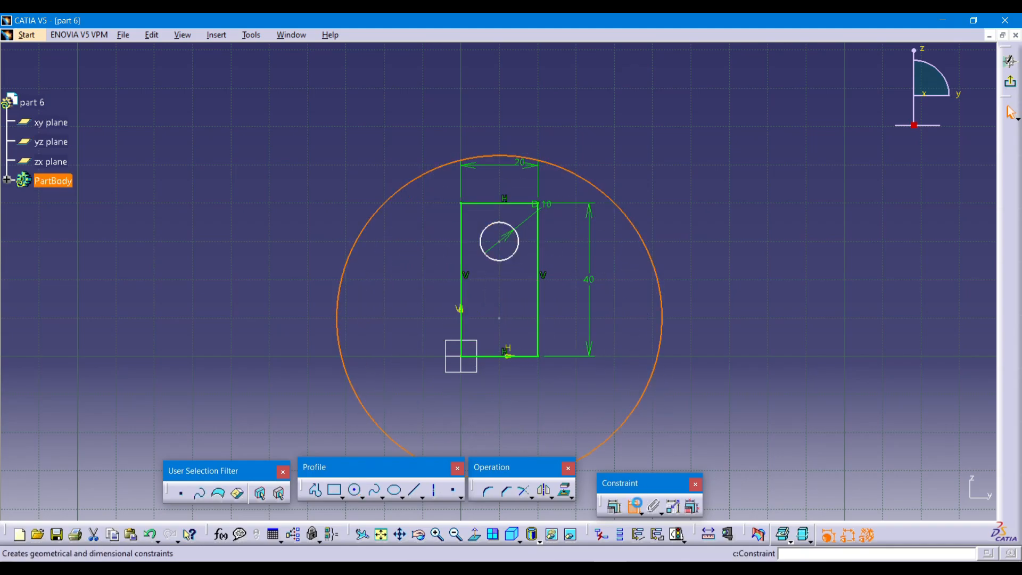
Dimension the new lower circle and set its diameter to 10 mm
{"action": "left_click", "coordinate": [691, 295]}
{"action": "double_click", "coordinate": [695, 293]}
{"action": "type", "text": "1"}
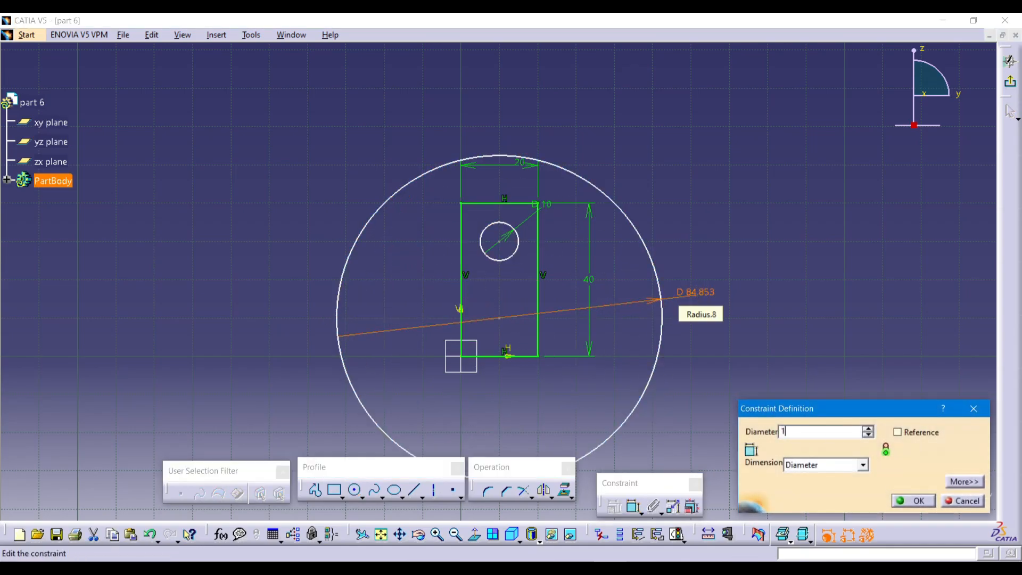
{"action": "type", "text": "0mm"}
{"action": "key", "text": "Return"}
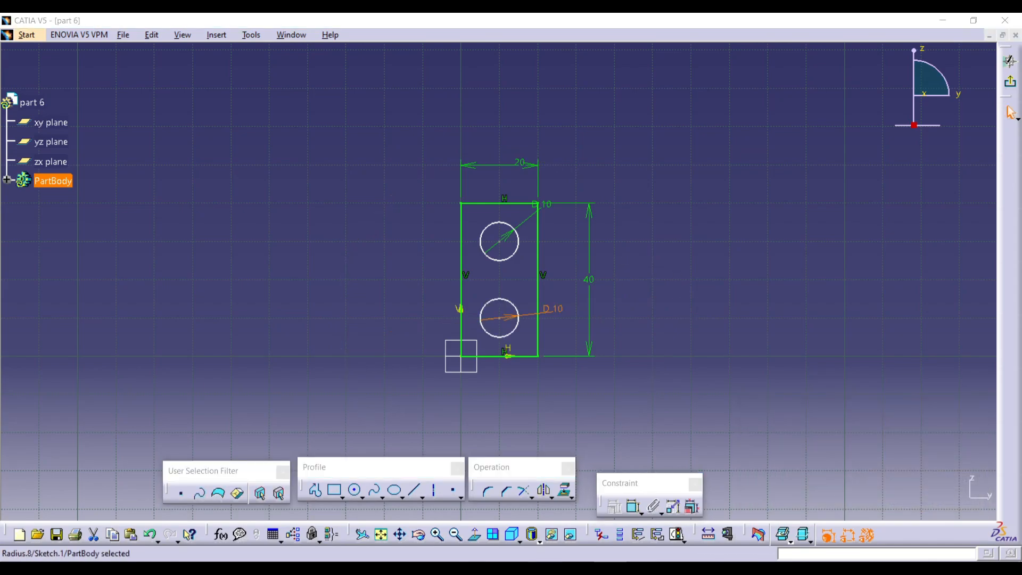
Check the reference drawing and dimension the vertical distance between the two circles' centres, placing it outside the rectangle
{"action": "key", "text": "alt+Tab"}
{"action": "key", "text": "alt+Tab"}
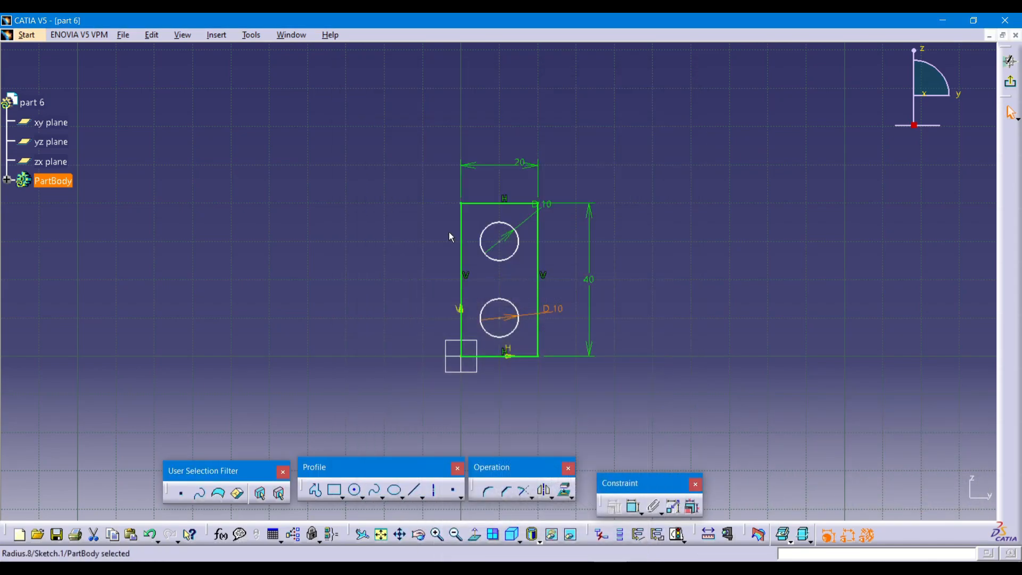
{"action": "left_click", "coordinate": [631, 505]}
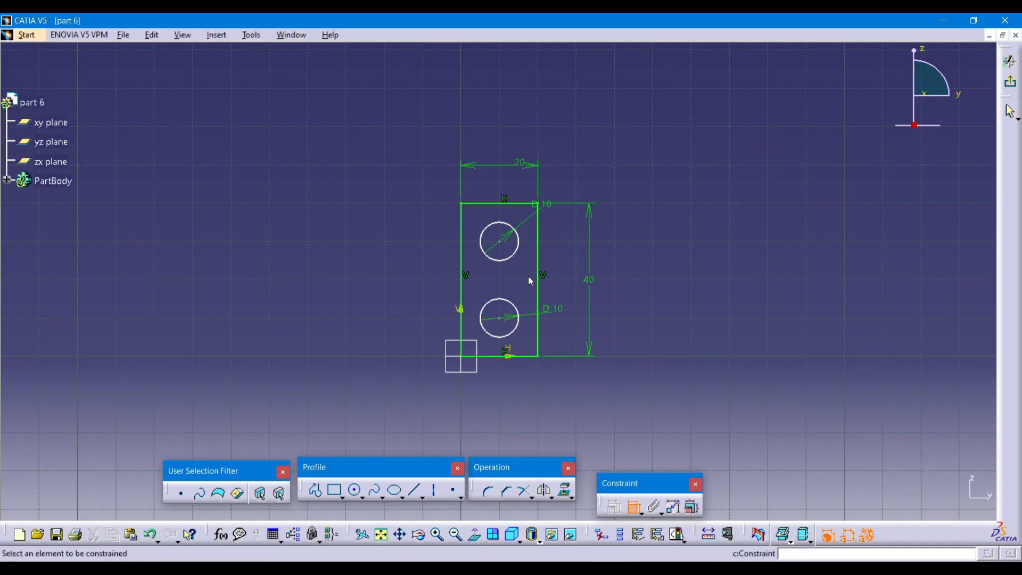
{"action": "left_click", "coordinate": [505, 320]}
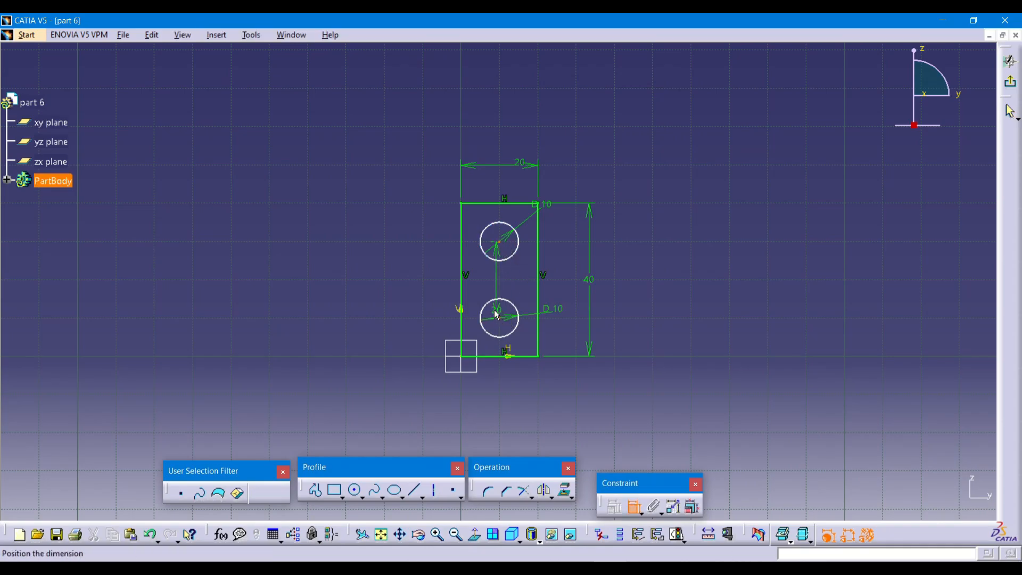
{"action": "left_click", "coordinate": [433, 278]}
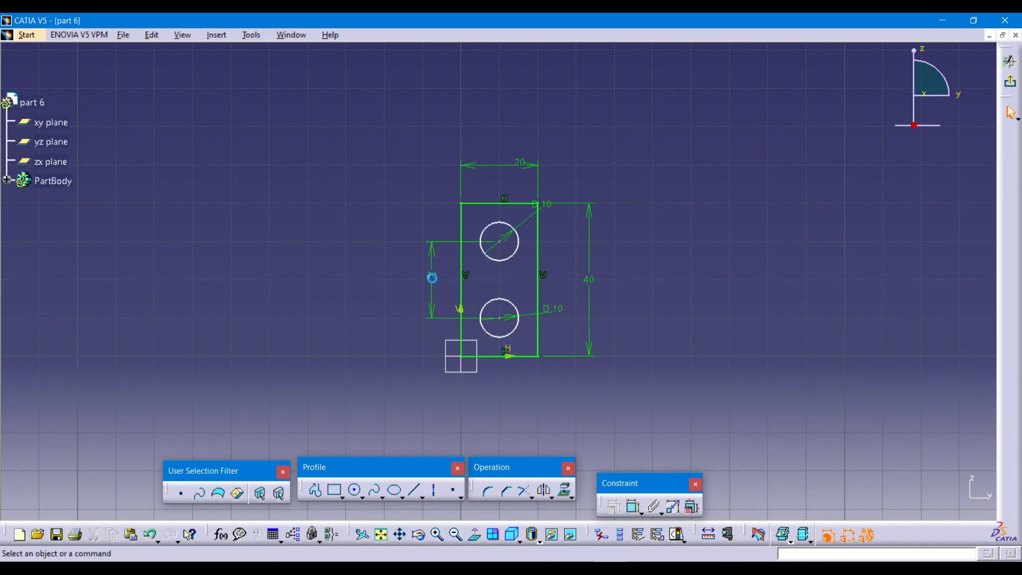
Dimension the horizontal distance from the rectangle's left edge to the upper circle's centre
{"action": "left_click", "coordinate": [633, 505]}
{"action": "left_click", "coordinate": [461, 269]}
{"action": "left_click", "coordinate": [446, 222]}
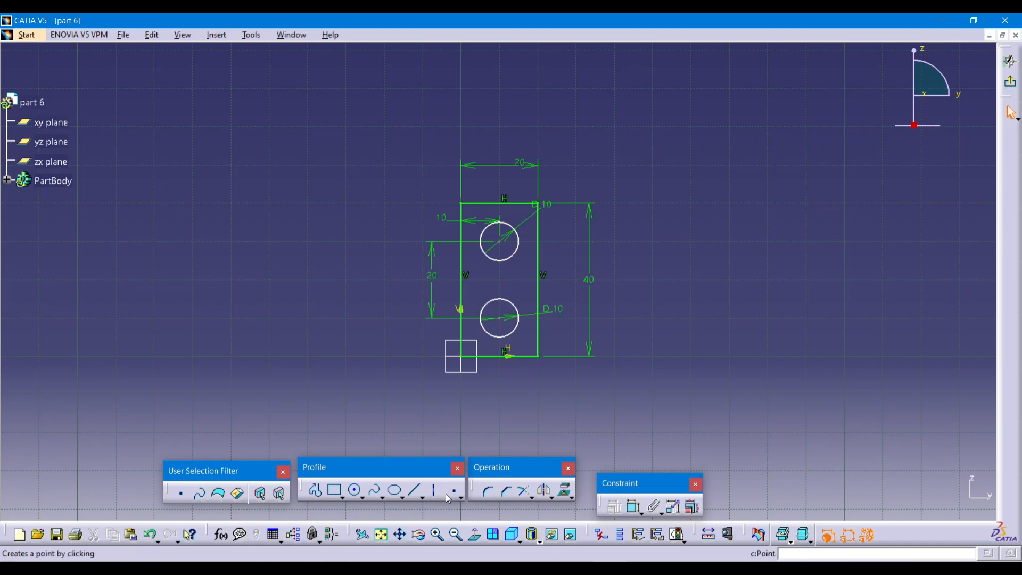
Consult the reference drawing and dimension the vertical distance from the rectangle's top edge to the upper circle's centre
{"action": "left_click", "coordinate": [634, 507]}
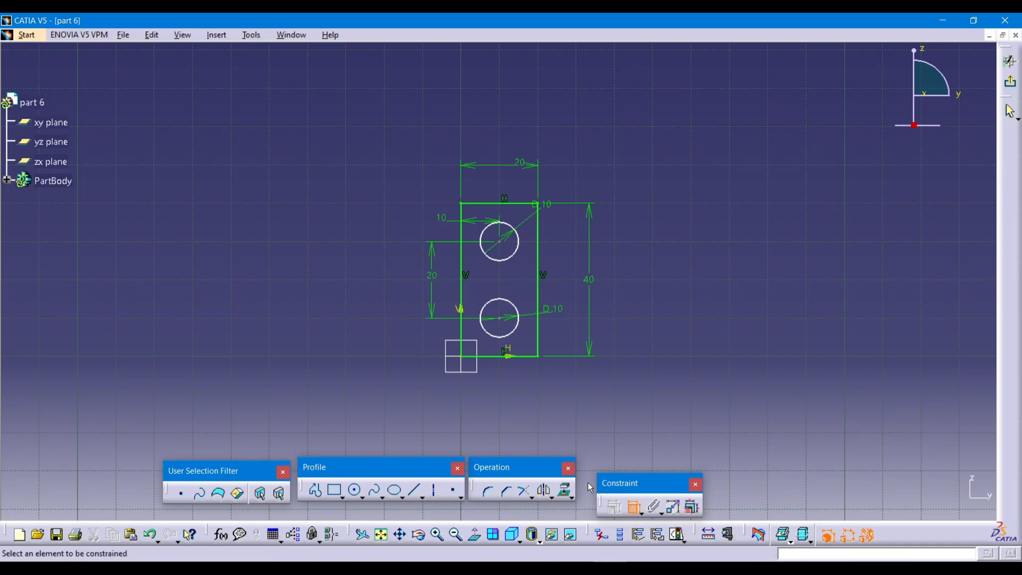
{"action": "key", "text": "alt+Tab"}
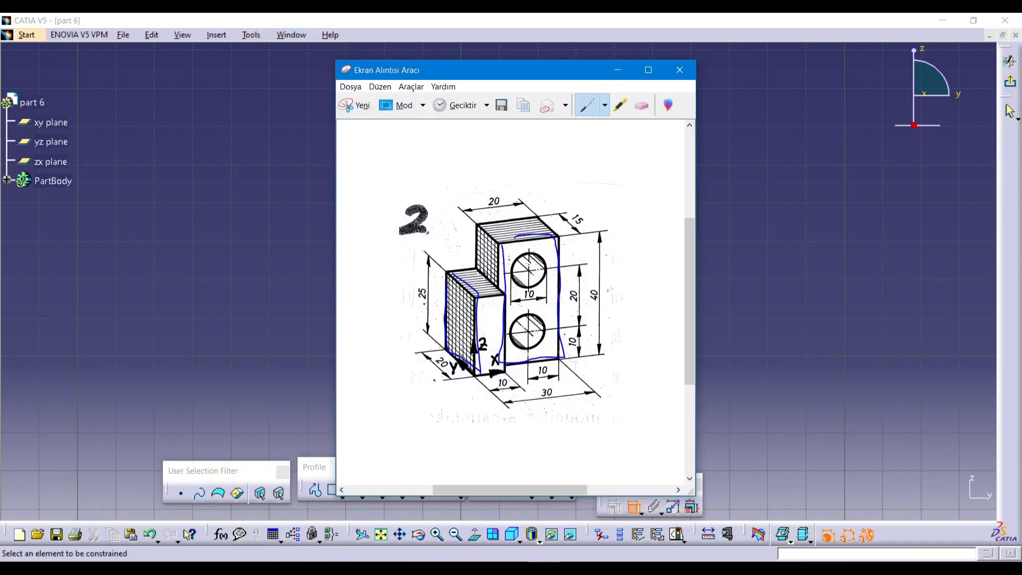
{"action": "key", "text": "alt+Tab"}
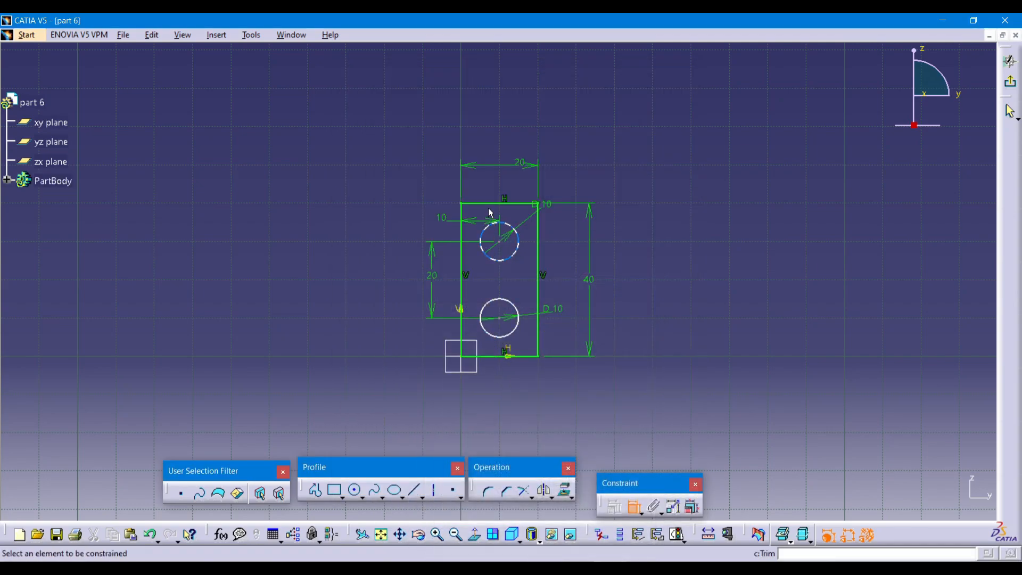
{"action": "left_click", "coordinate": [495, 205]}
{"action": "left_click", "coordinate": [499, 241]}
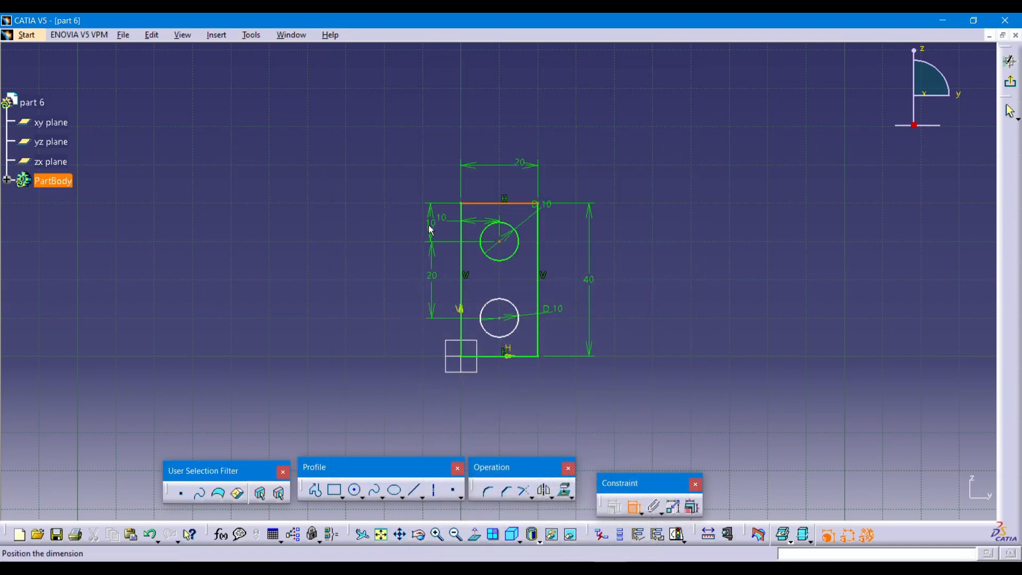
{"action": "left_click", "coordinate": [422, 222]}
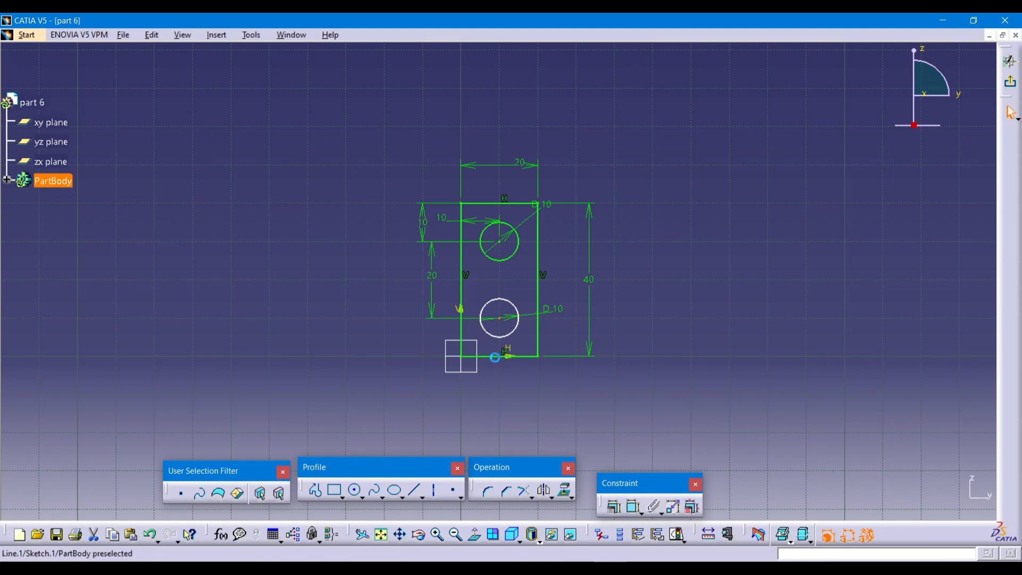
Dimension the vertical distance from the lower circle's centre to the rectangle's bottom edge
{"action": "left_click", "coordinate": [469, 356]}
{"action": "left_click", "coordinate": [445, 348]}
{"action": "left_click", "coordinate": [634, 506]}
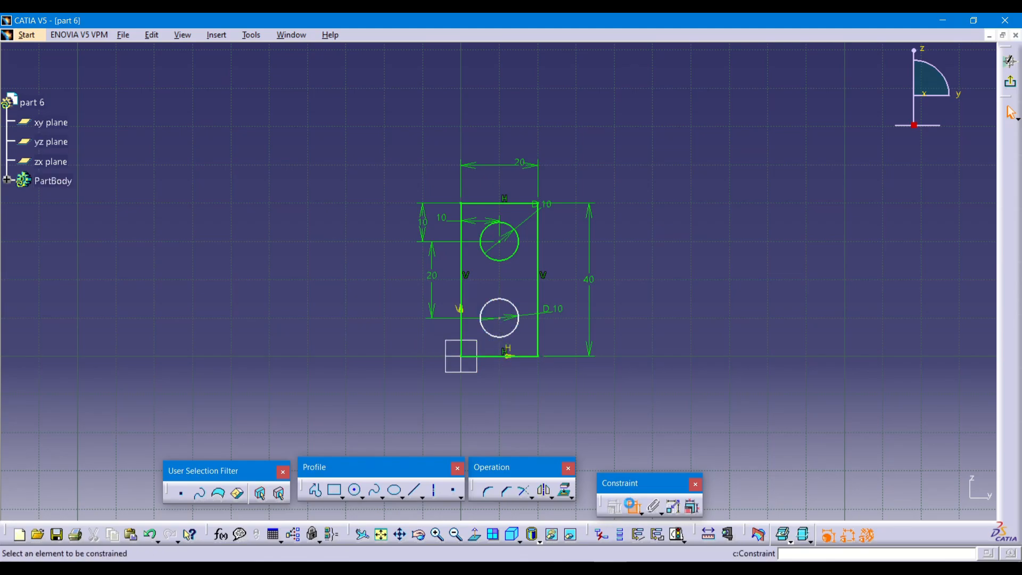
{"action": "left_click", "coordinate": [501, 321]}
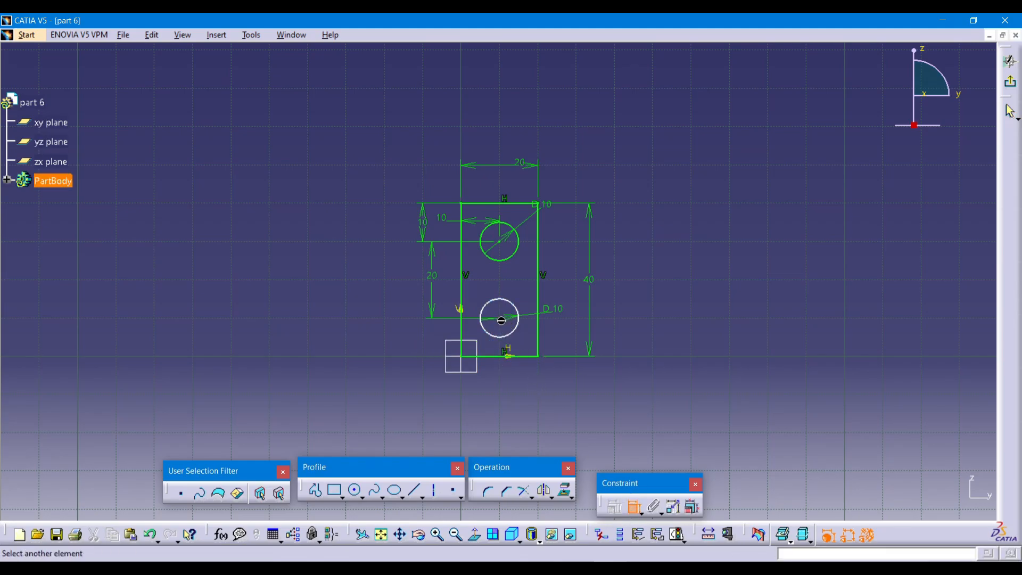
{"action": "left_click", "coordinate": [496, 356]}
{"action": "left_click", "coordinate": [547, 342]}
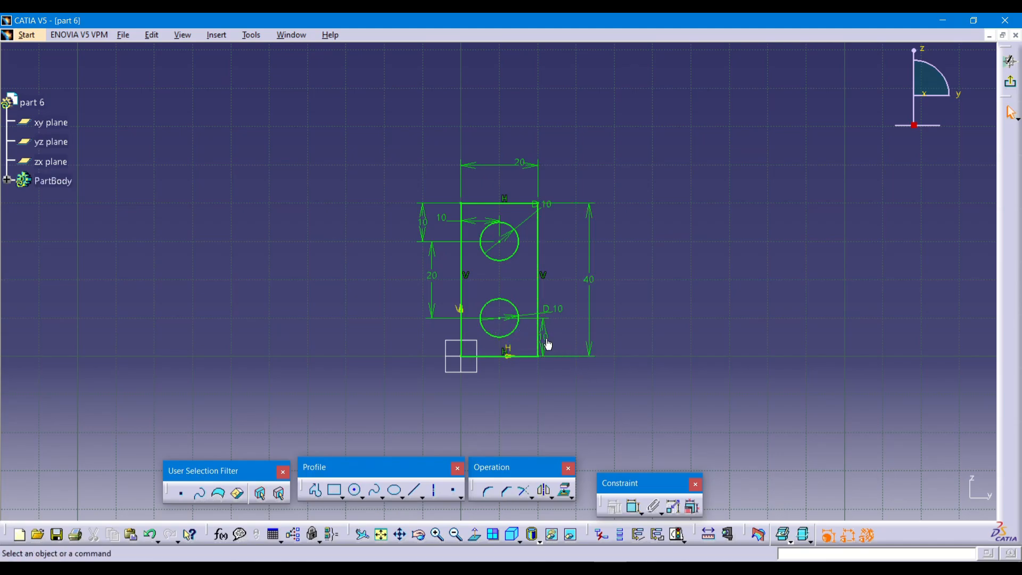
{"action": "left_click", "coordinate": [549, 343]}
{"action": "left_click", "coordinate": [565, 407]}
{"action": "left_click", "coordinate": [545, 343]}
{"action": "left_click", "coordinate": [673, 403]}
Check the reference drawing, exit the sketch and pad the two-hole rectangular profile to a length of 15 mm
{"action": "key", "text": "alt+Tab"}
{"action": "key", "text": "alt+Tab"}
{"action": "left_click", "coordinate": [1010, 84]}
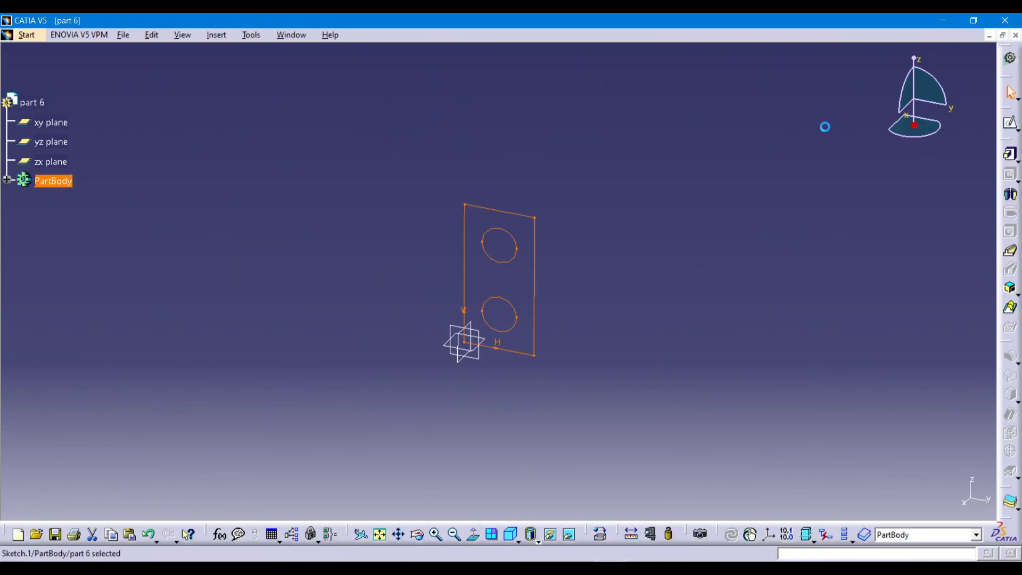
{"action": "left_click", "coordinate": [1011, 156]}
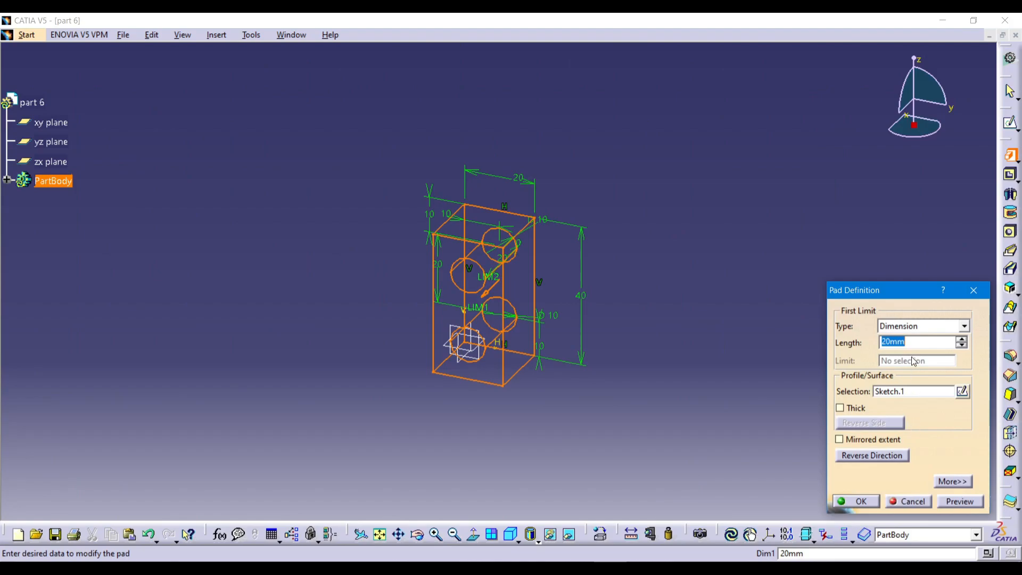
{"action": "type", "text": "15"}
{"action": "key", "text": "Return"}
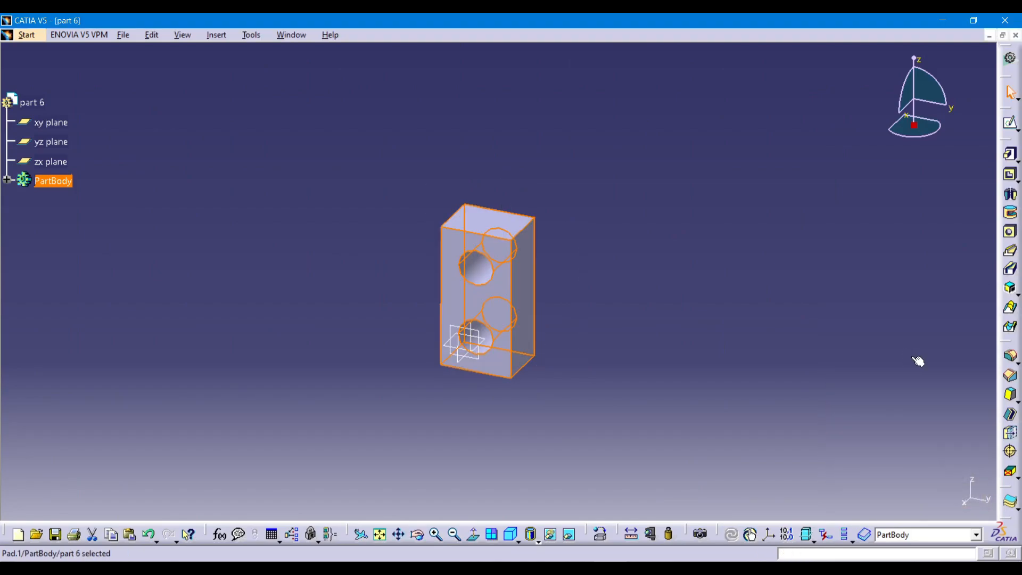
{"action": "left_click", "coordinate": [804, 365]}
Inspect the padded block in isometric and other orientations and compare it with the reference drawing
{"action": "middle_click_drag", "start_coordinate": [502, 392], "coordinate": [445, 251]}
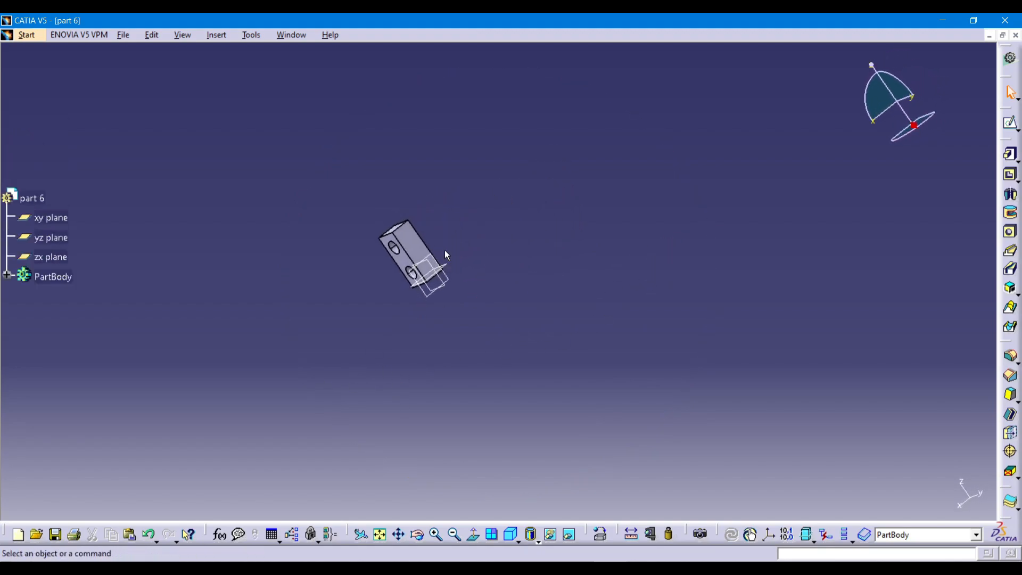
{"action": "middle_click_drag", "start_coordinate": [438, 301], "coordinate": [441, 301]}
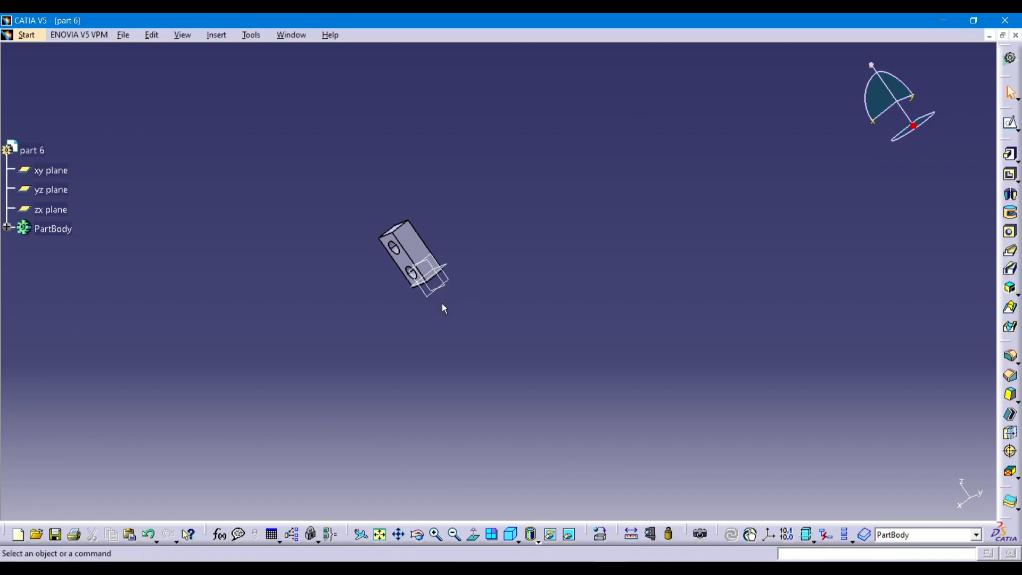
{"action": "left_click", "coordinate": [511, 534]}
{"action": "scroll", "coordinate": [446, 229], "scroll_direction": "up", "scroll_amount": 4}
{"action": "scroll", "coordinate": [452, 242], "scroll_direction": "down", "scroll_amount": 3}
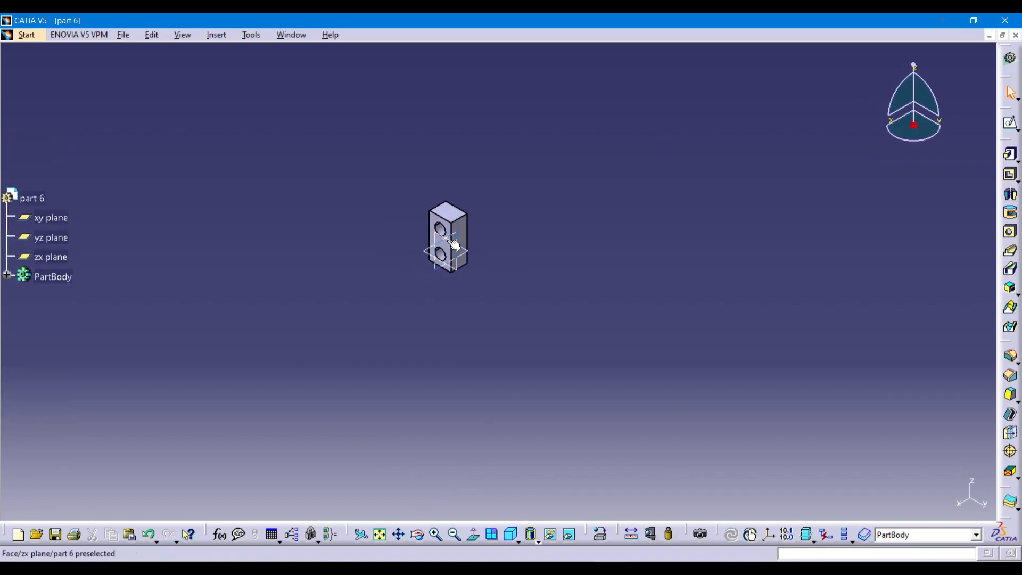
{"action": "middle_click_drag", "start_coordinate": [454, 266], "coordinate": [448, 243]}
{"action": "scroll", "coordinate": [448, 242], "scroll_direction": "up", "scroll_amount": 3}
{"action": "scroll", "coordinate": [448, 242], "scroll_direction": "down", "scroll_amount": 3}
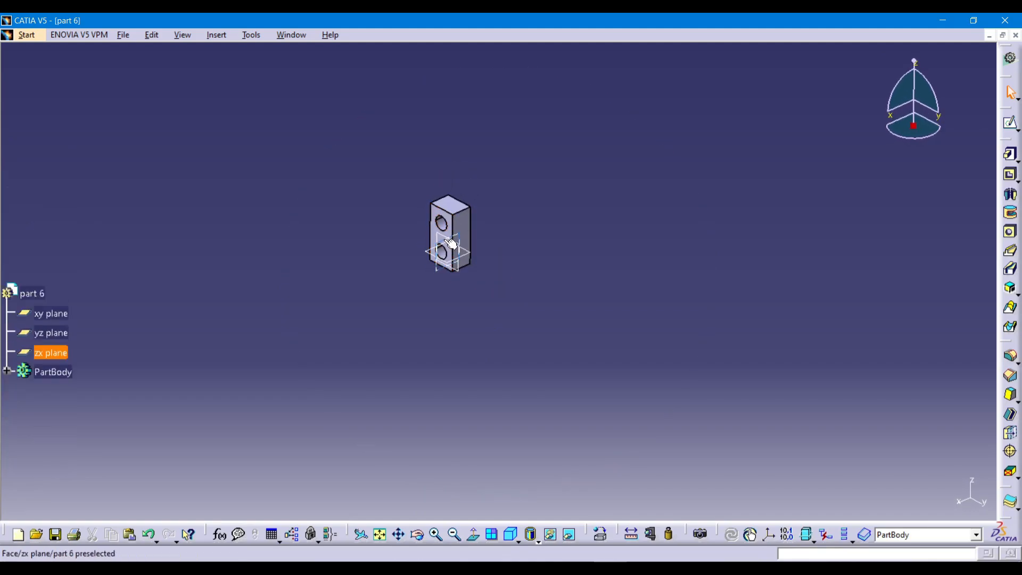
{"action": "left_click", "coordinate": [544, 569]}
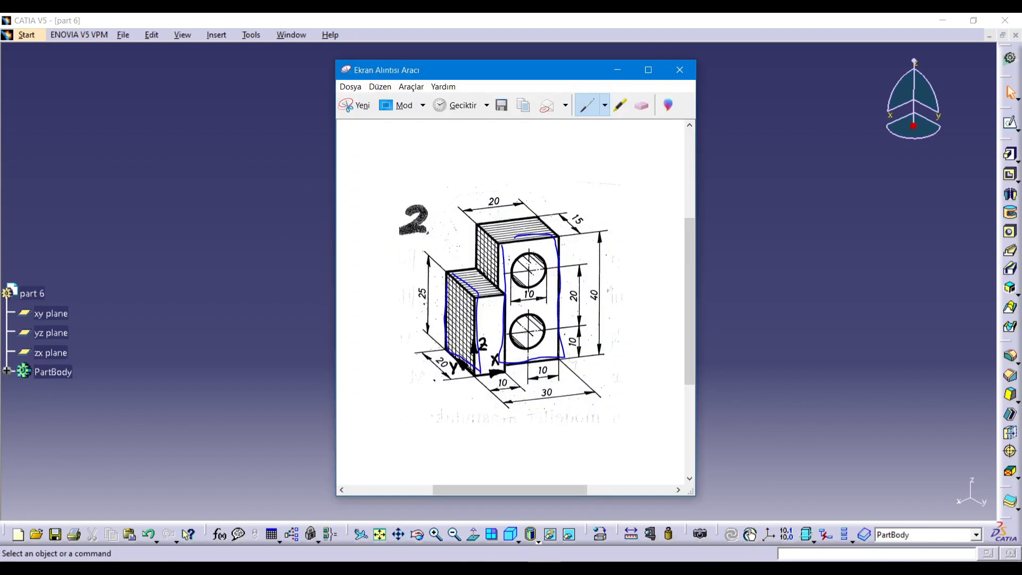
{"action": "left_click", "coordinate": [544, 568]}
Open a new sketch on the block's plain side face at the origin, parallel to the zx plane
{"action": "left_click", "coordinate": [466, 239]}
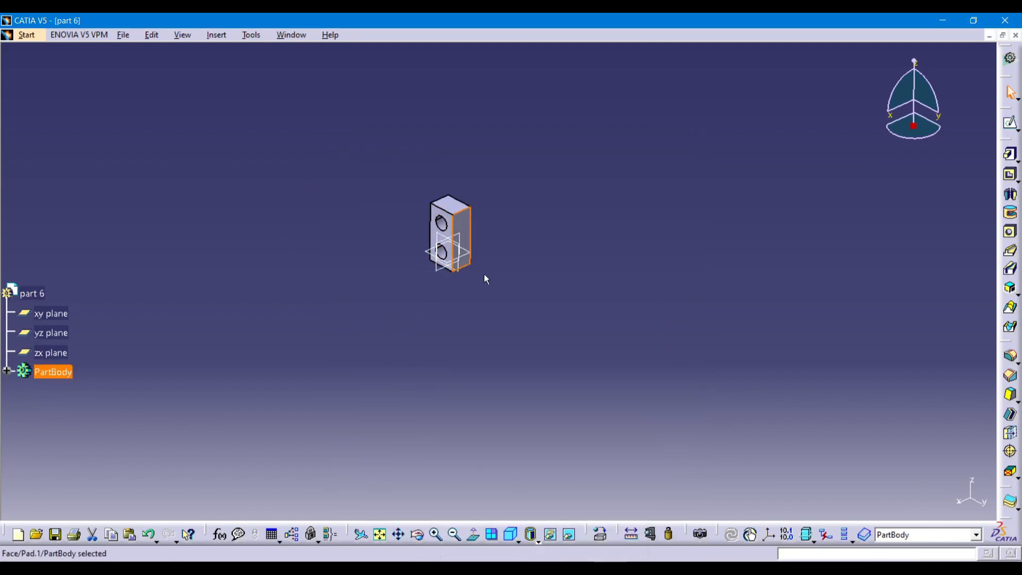
{"action": "scroll", "coordinate": [473, 247], "scroll_direction": "down", "scroll_amount": 10}
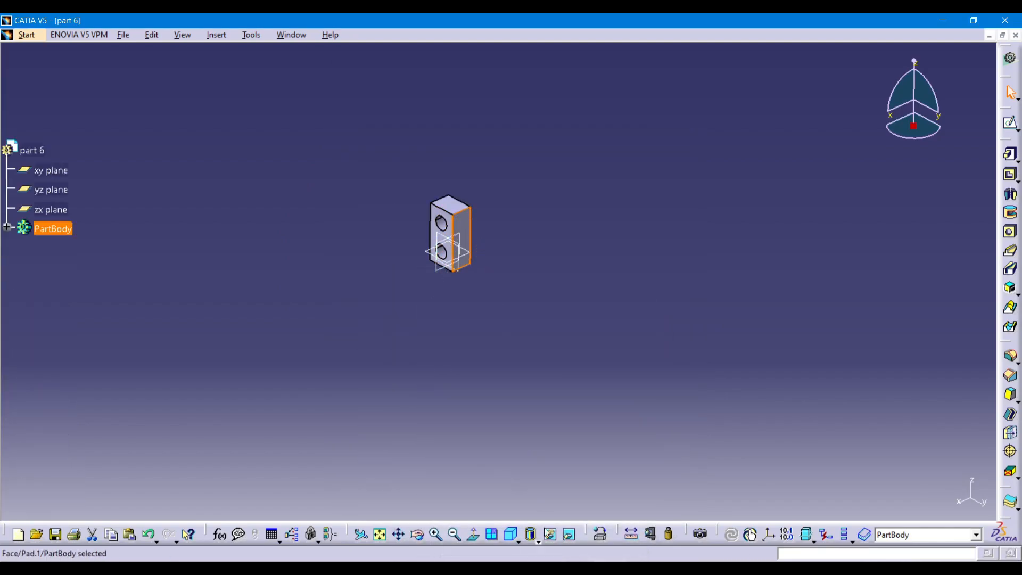
{"action": "middle_click_drag", "start_coordinate": [515, 330], "coordinate": [666, 314]}
{"action": "left_click", "coordinate": [560, 280]}
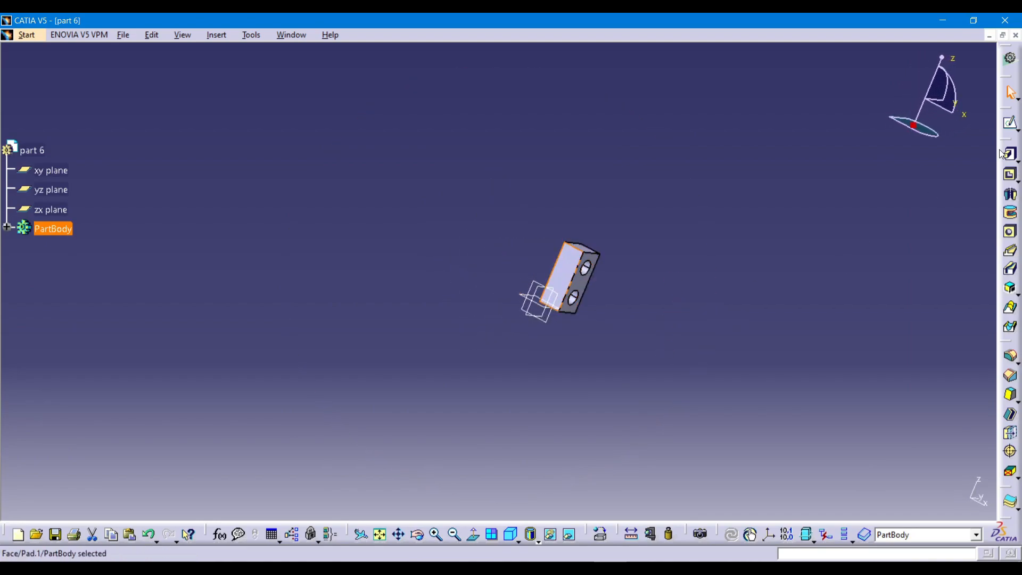
{"action": "left_click", "coordinate": [1010, 122]}
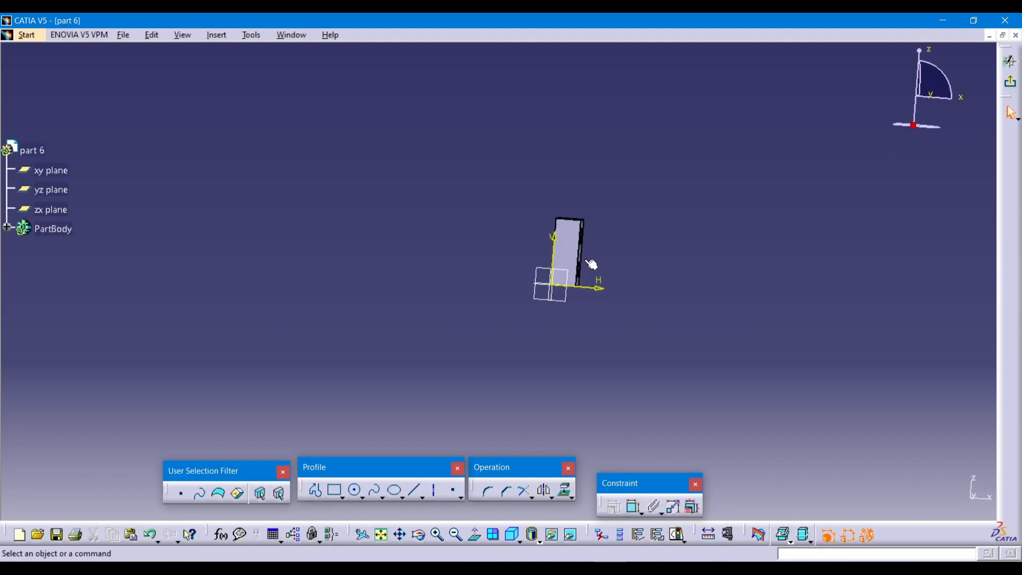
{"action": "left_click", "coordinate": [438, 534]}
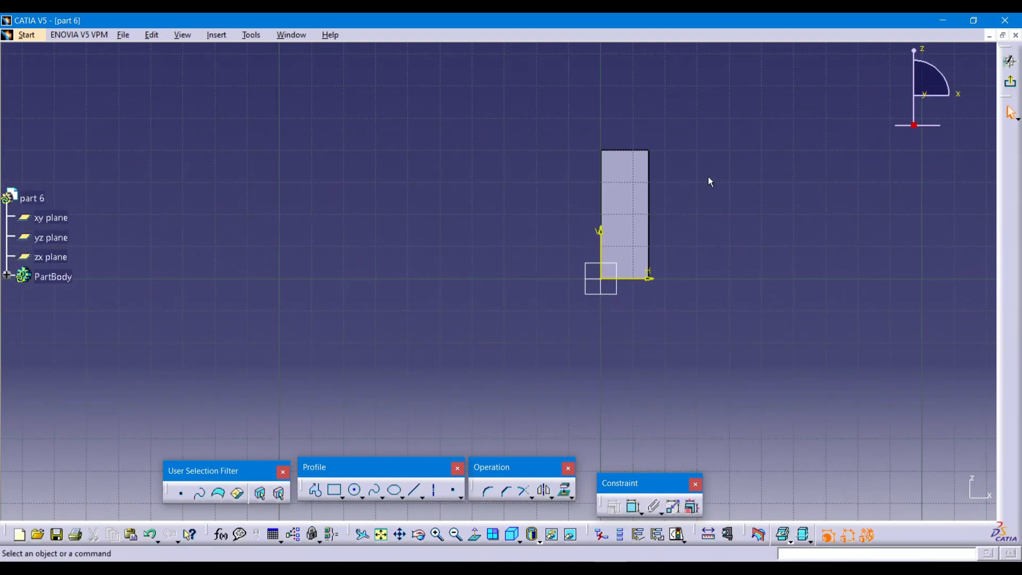
Check the reference drawing and sketch a rectangle about 40 mm wide and 30 mm high from the origin over the block's side face
{"action": "mouse_move", "coordinate": [682, 183]}
{"action": "middle_mouse_down"}
{"action": "mouse_move", "coordinate": [527, 256]}
{"action": "mouse_move", "coordinate": [524, 274]}
{"action": "middle_mouse_up"}
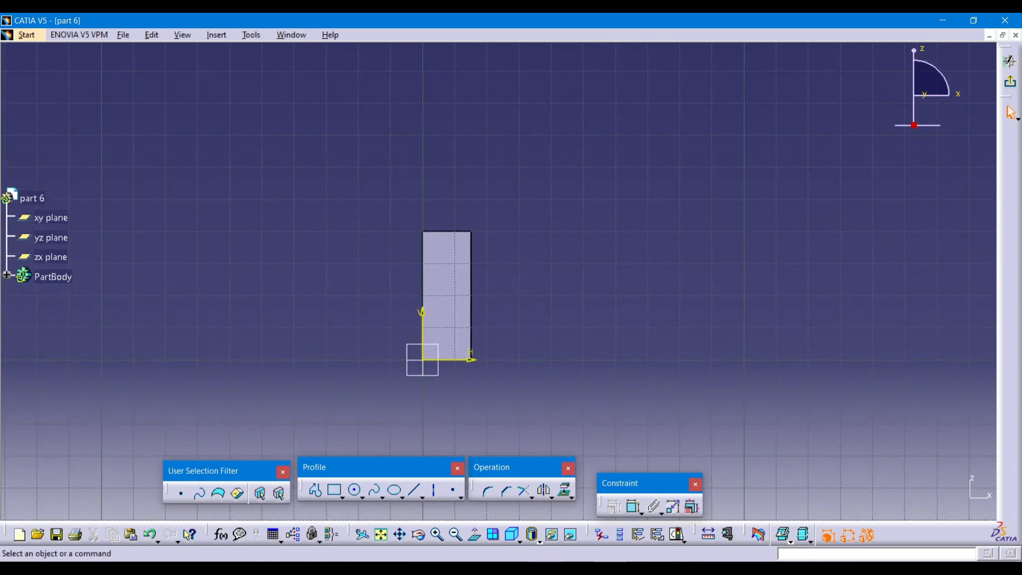
{"action": "left_click", "coordinate": [537, 569]}
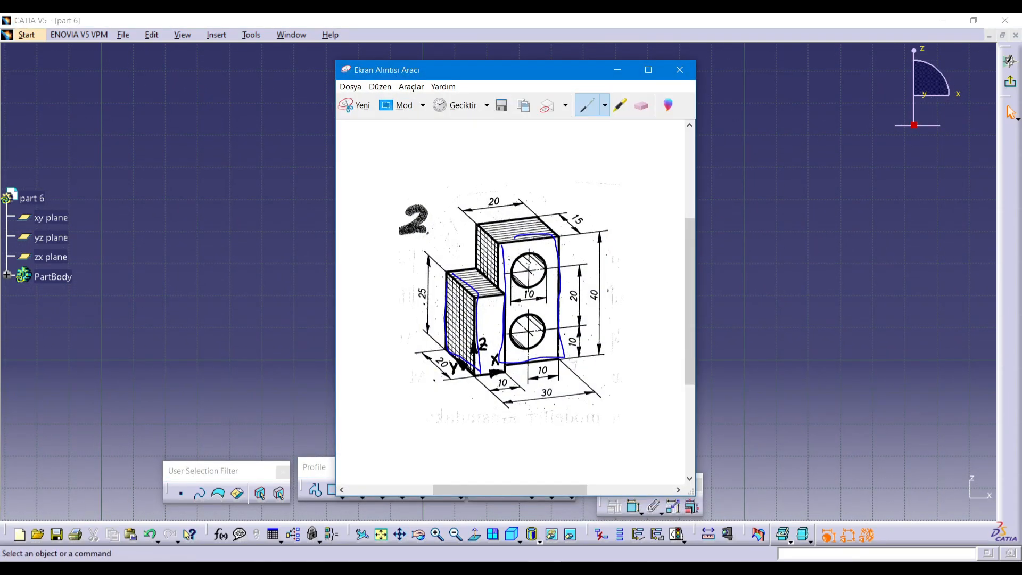
{"action": "left_click", "coordinate": [538, 568]}
{"action": "left_click", "coordinate": [336, 490]}
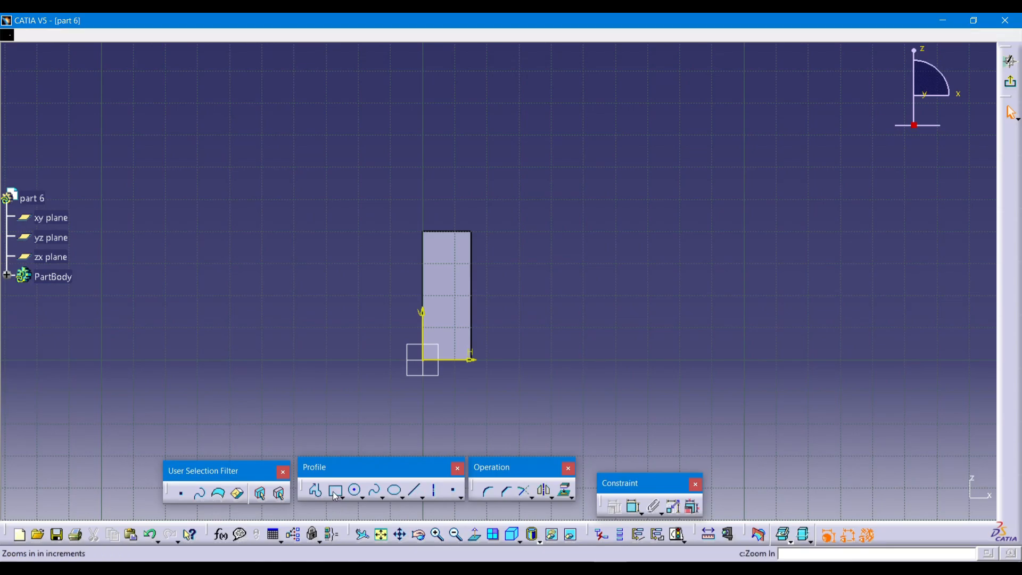
{"action": "left_click", "coordinate": [429, 366]}
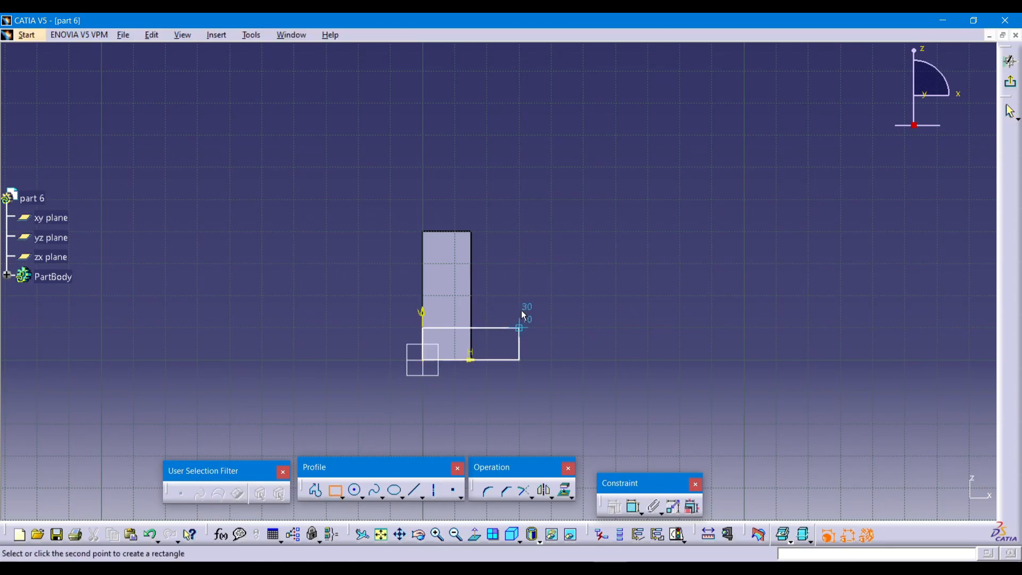
{"action": "left_click", "coordinate": [552, 263]}
Dimension the width of the rectangle's top edge and the height of its left edge
{"action": "left_click", "coordinate": [633, 506]}
{"action": "left_click", "coordinate": [524, 263]}
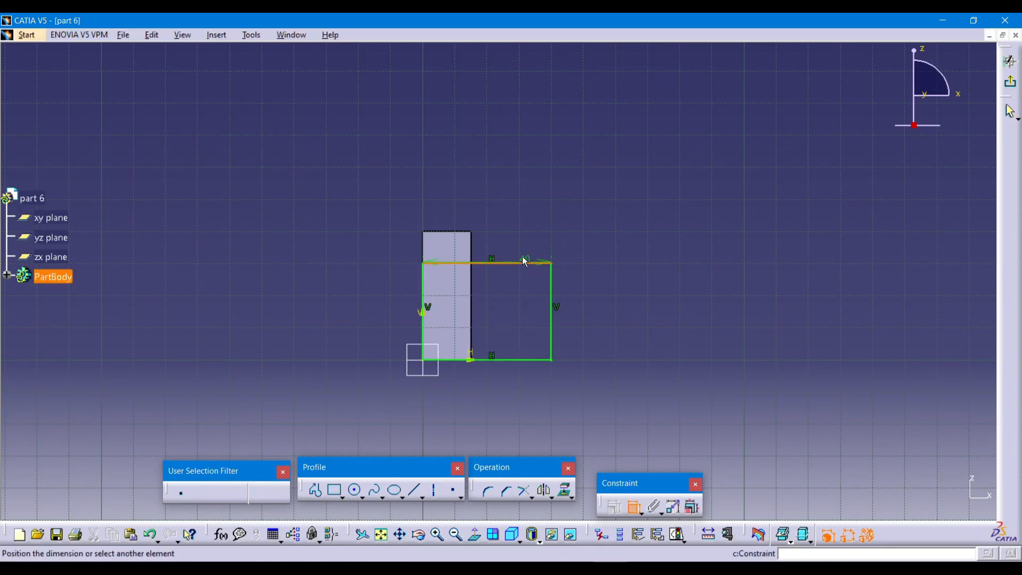
{"action": "left_click", "coordinate": [490, 212]}
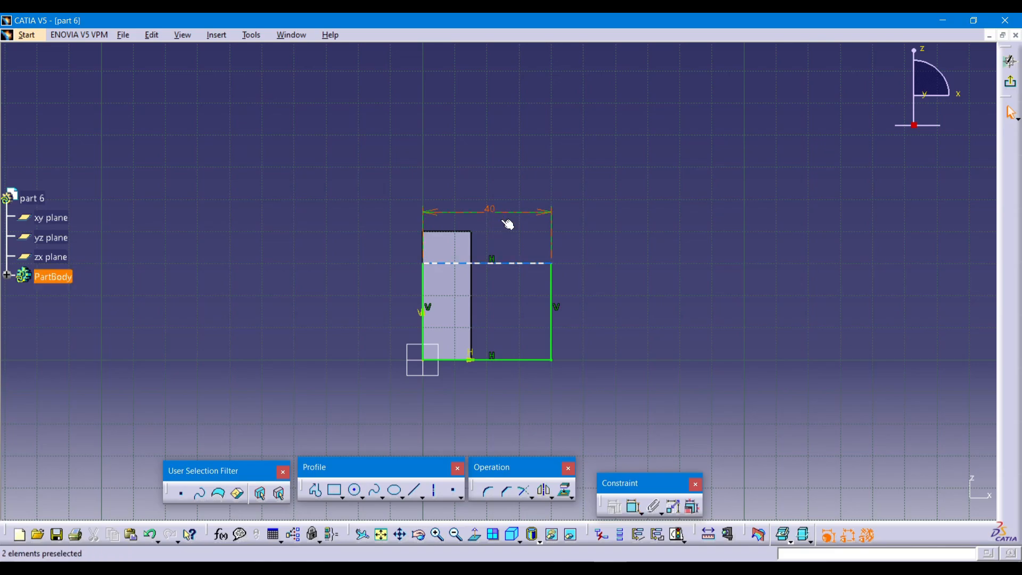
{"action": "left_click", "coordinate": [424, 293]}
{"action": "left_click", "coordinate": [633, 506]}
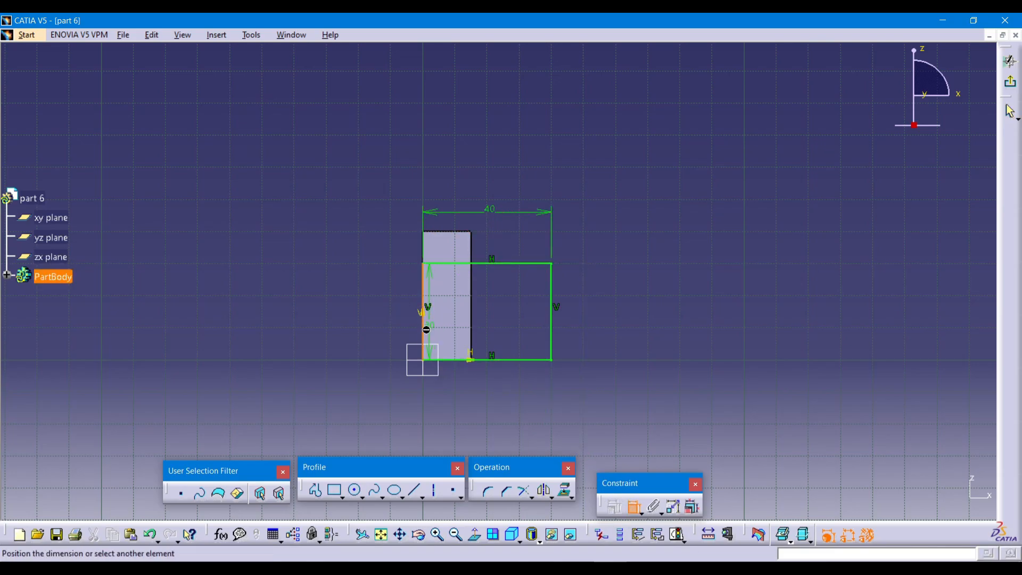
{"action": "left_click", "coordinate": [401, 317]}
Check the step height in the reference drawing and set the rectangle's height to 25 mm
{"action": "left_click", "coordinate": [558, 568]}
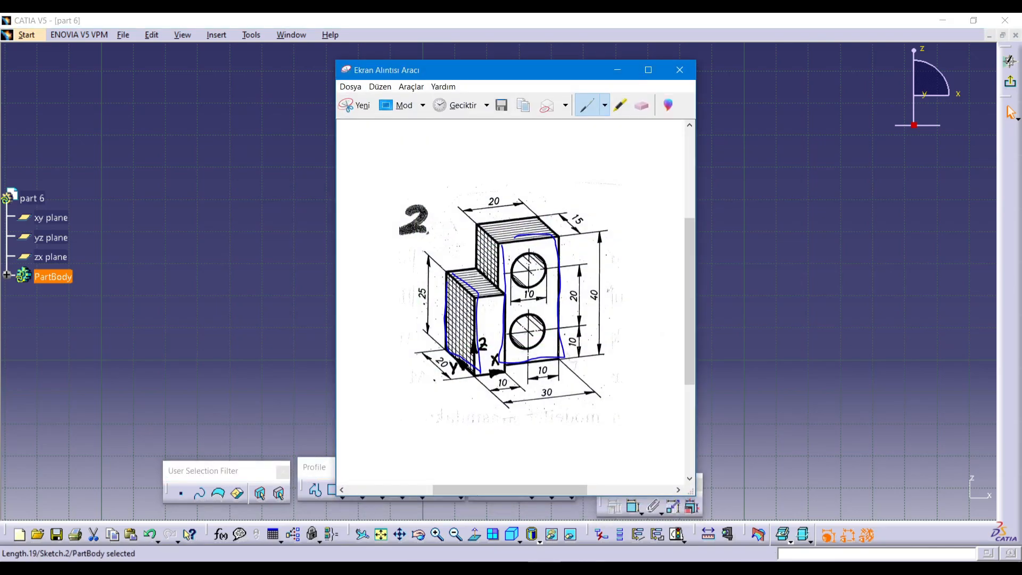
{"action": "left_click", "coordinate": [558, 568]}
{"action": "double_click", "coordinate": [398, 315]}
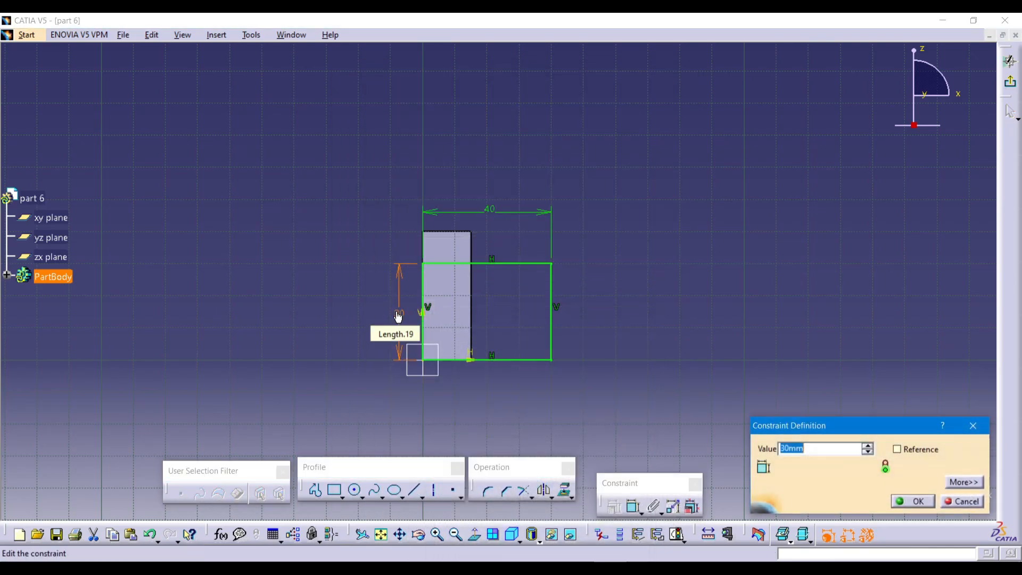
{"action": "type", "text": "25"}
{"action": "key", "text": "Return"}
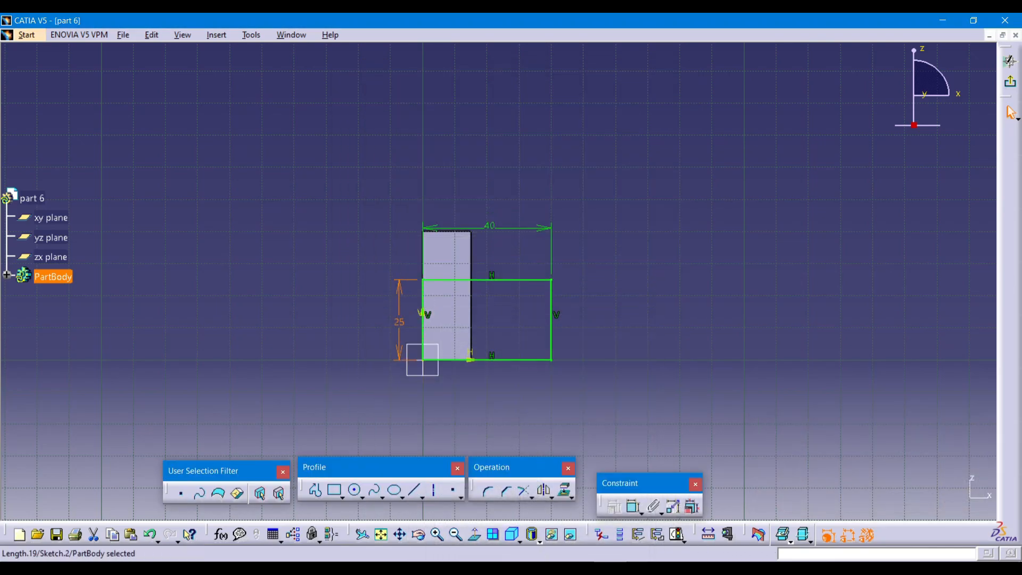
Set the rectangle's width to 20 mm and check it against the step depth in the reference drawing
{"action": "left_click", "coordinate": [558, 568]}
{"action": "left_click", "coordinate": [558, 568]}
{"action": "left_click", "coordinate": [557, 567]}
{"action": "left_click", "coordinate": [558, 568]}
{"action": "left_click", "coordinate": [498, 223]}
{"action": "double_click", "coordinate": [500, 228]}
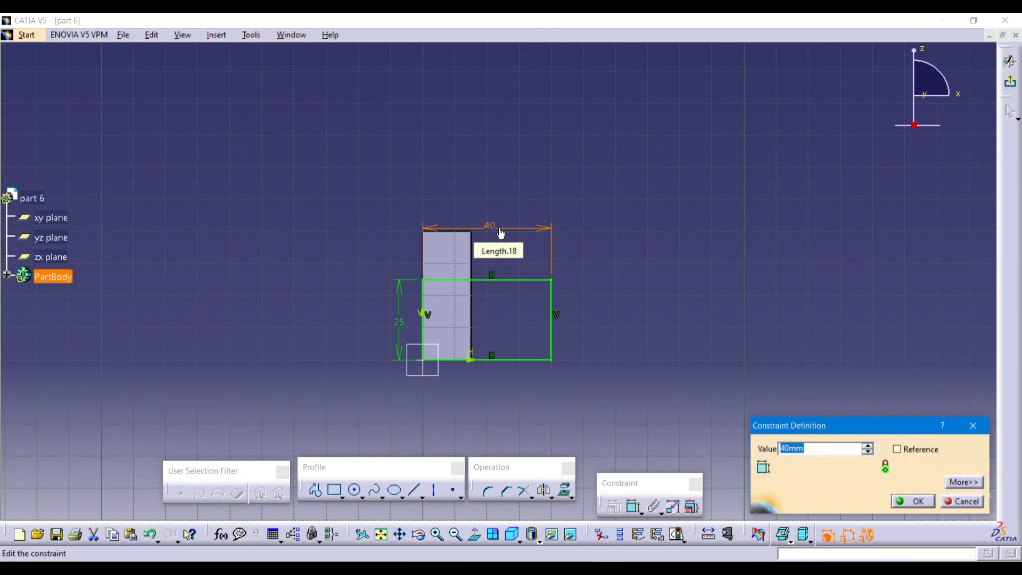
{"action": "type", "text": "20"}
{"action": "key", "text": "Return"}
{"action": "left_click", "coordinate": [558, 568]}
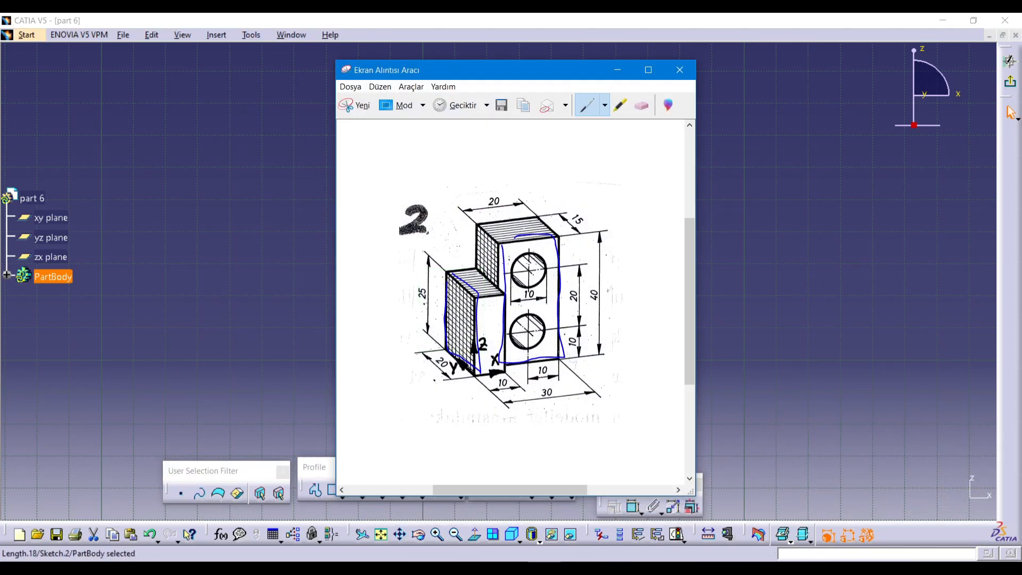
{"action": "left_click", "coordinate": [557, 568]}
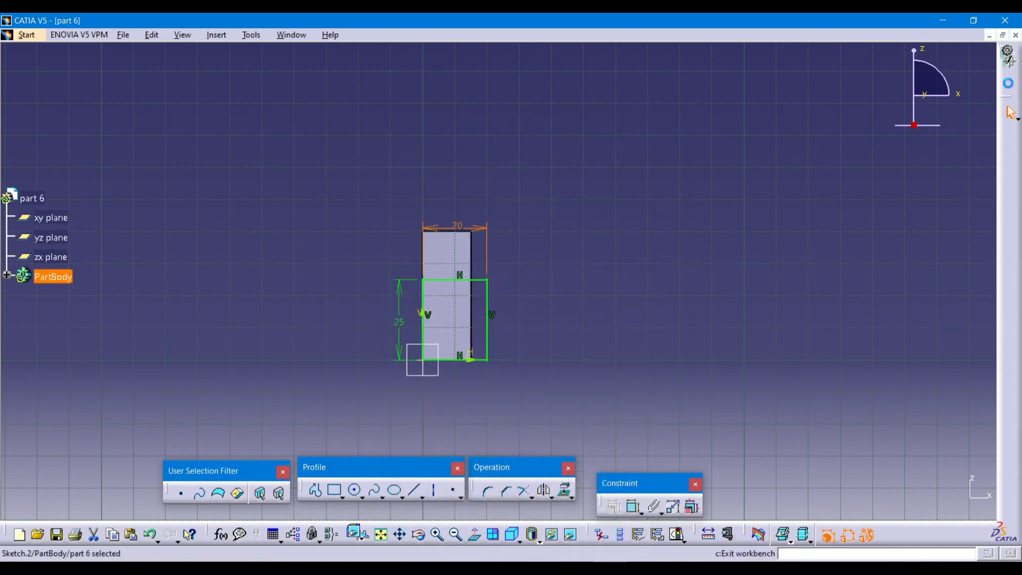
Exit the sketch and pad the rectangle outward from the block's side face by the drawing's 10 mm step width
{"action": "left_click", "coordinate": [1010, 81]}
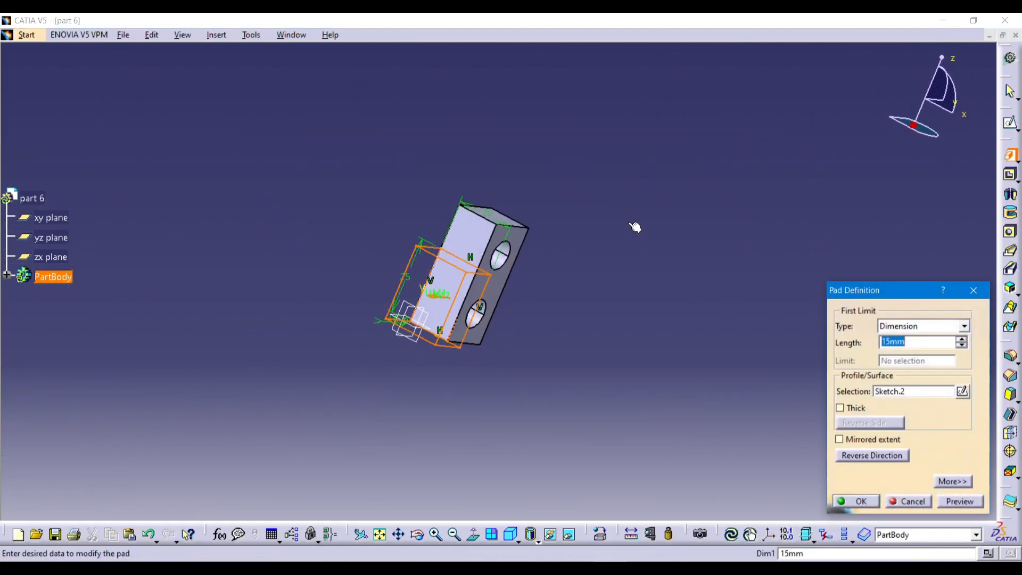
{"action": "middle_click_drag", "start_coordinate": [637, 225], "coordinate": [385, 268]}
{"action": "double_click", "coordinate": [929, 342]}
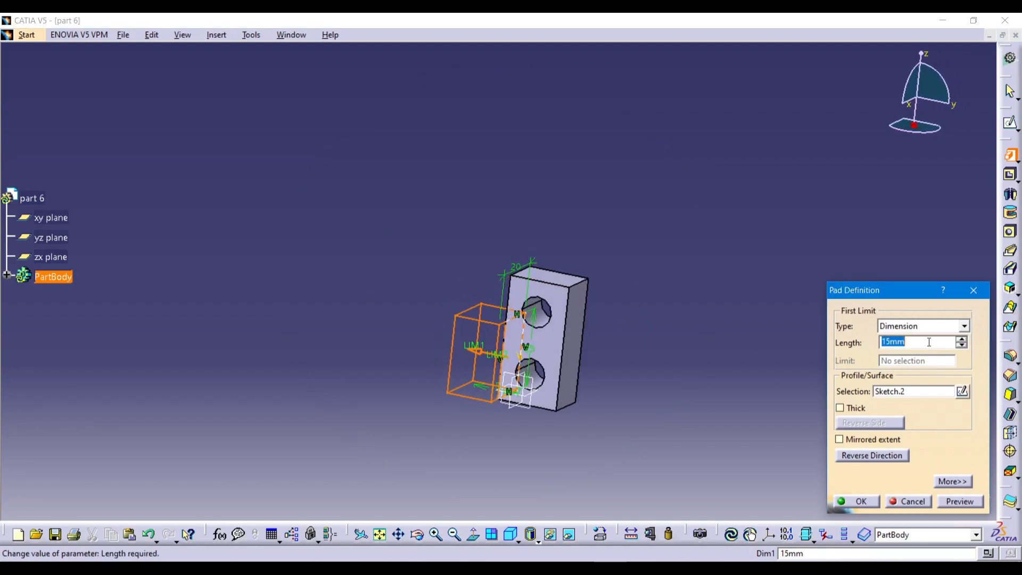
{"action": "key", "text": "Return"}
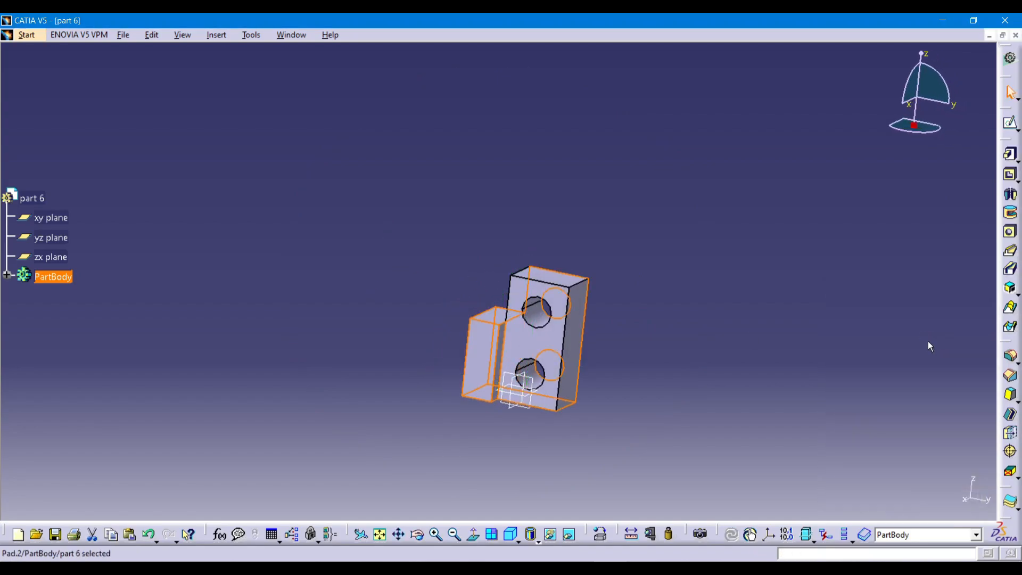
Inspect the stepped block in isometric view and compare it side by side with the reference drawing
{"action": "middle_click_drag", "start_coordinate": [505, 267], "coordinate": [496, 265]}
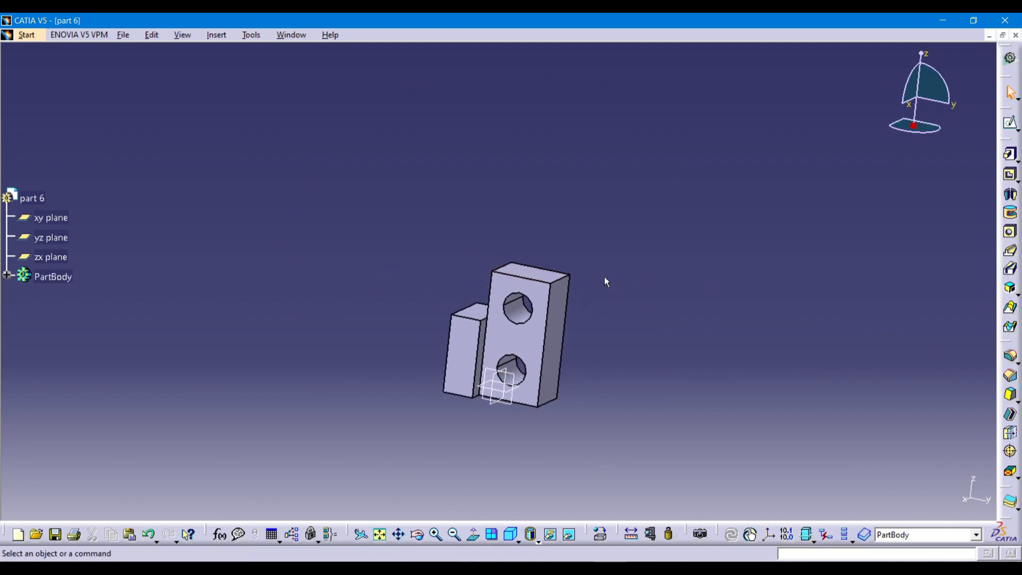
{"action": "left_click", "coordinate": [515, 538]}
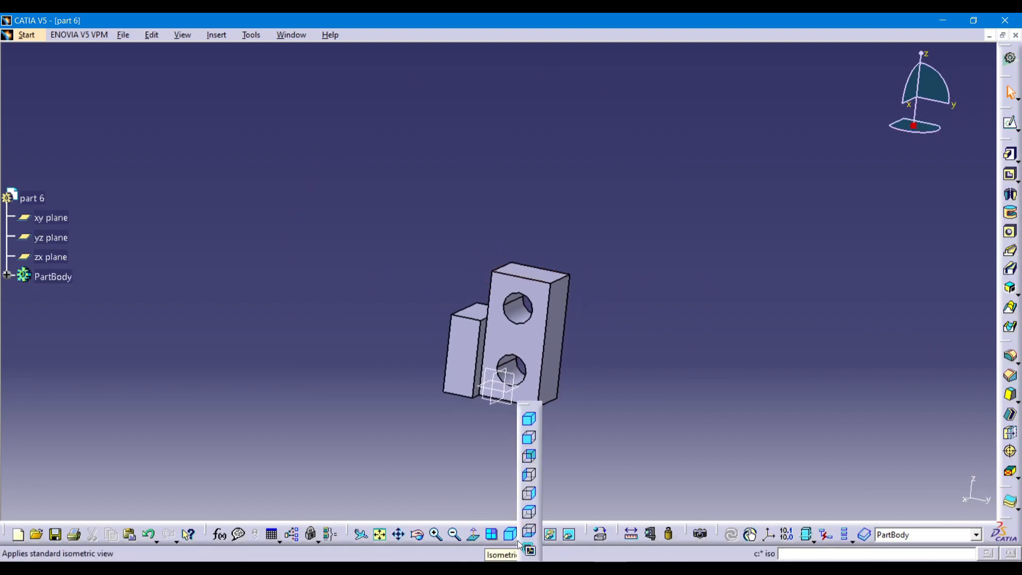
{"action": "left_click", "coordinate": [531, 420]}
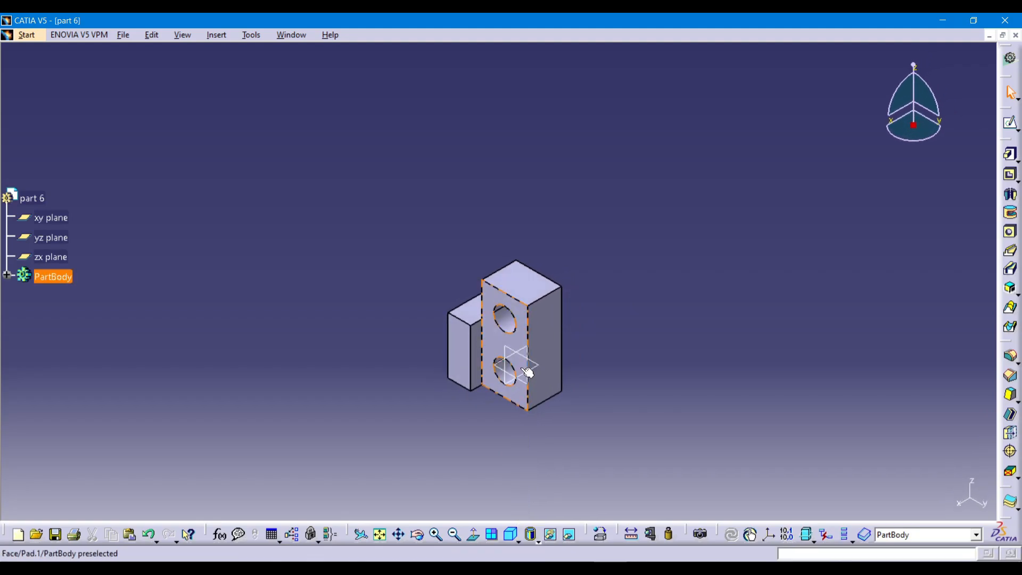
{"action": "key", "text": "alt+Tab"}
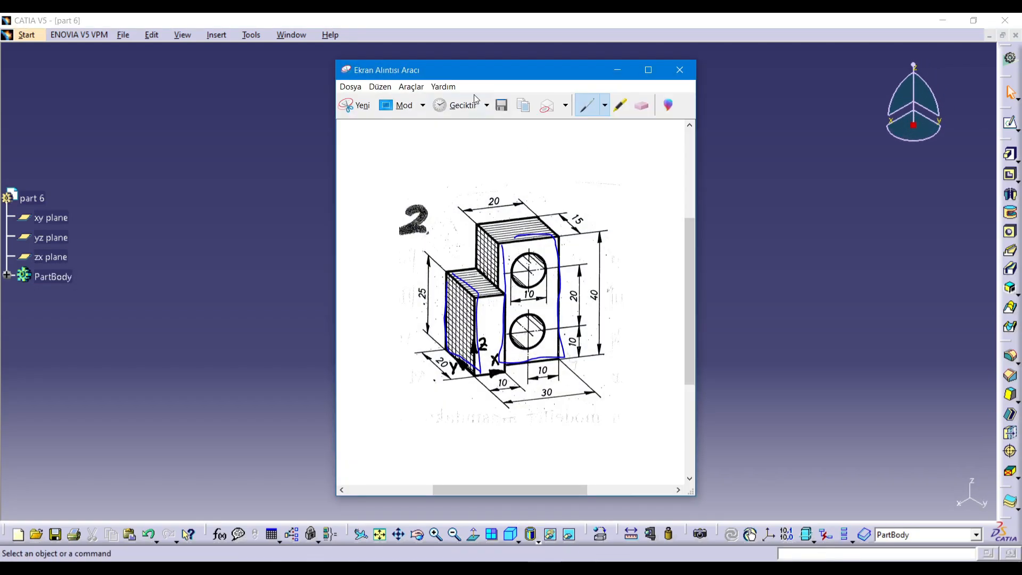
{"action": "left_click_drag", "start_coordinate": [481, 74], "coordinate": [186, 73]}
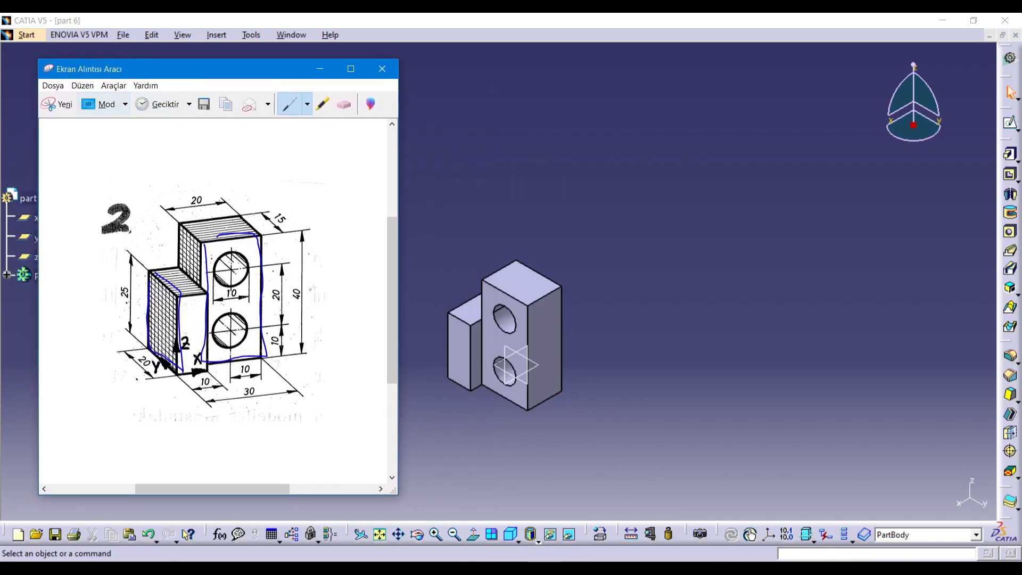
{"action": "left_click", "coordinate": [658, 354]}
Hide the yz, zx and xy reference planes
{"action": "right_click", "coordinate": [520, 357]}
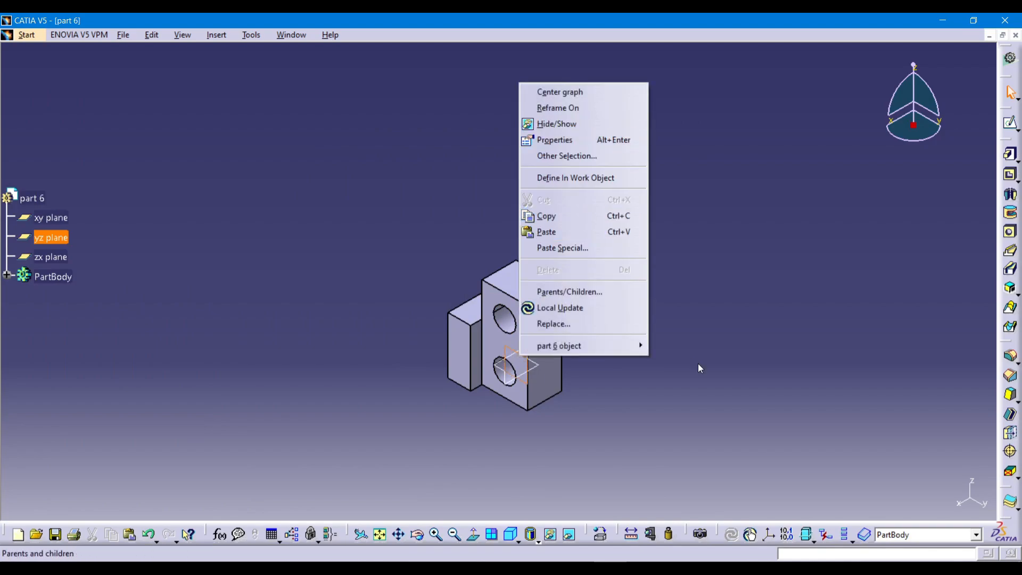
{"action": "left_click", "coordinate": [551, 126]}
{"action": "right_click", "coordinate": [519, 358]}
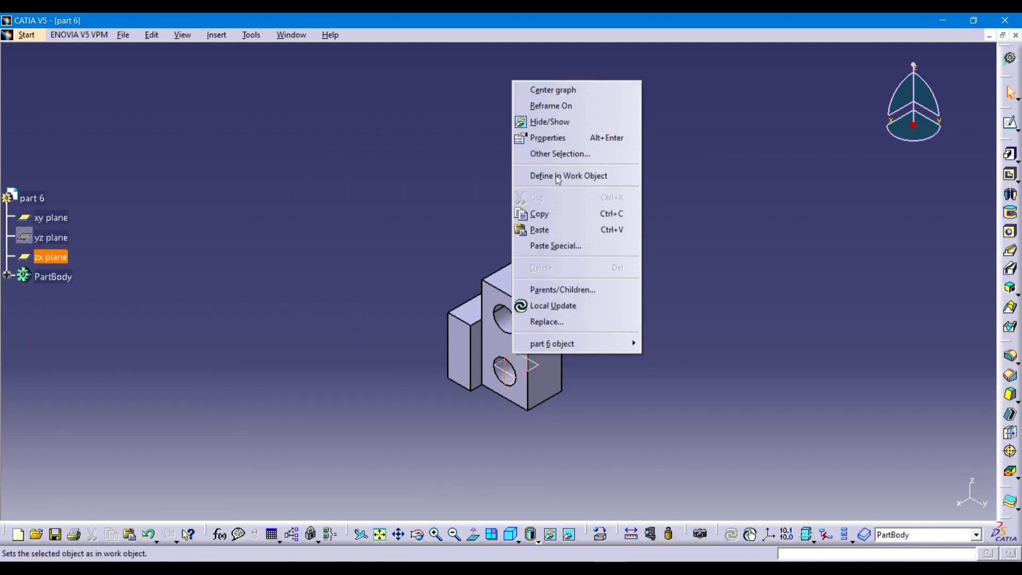
{"action": "left_click", "coordinate": [551, 126]}
{"action": "right_click", "coordinate": [521, 374]}
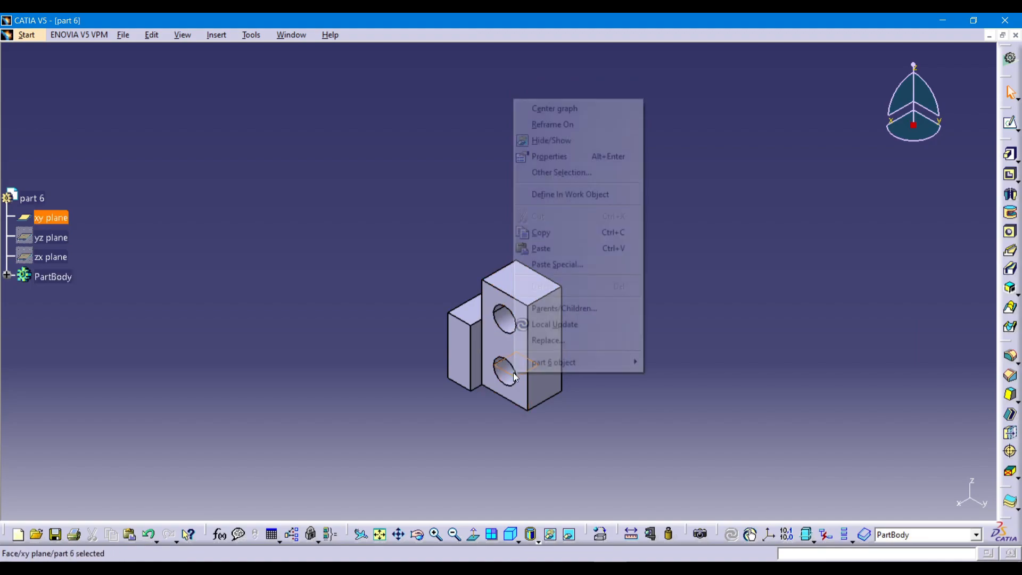
{"action": "left_click", "coordinate": [546, 143]}
{"action": "left_click", "coordinate": [49, 216]}
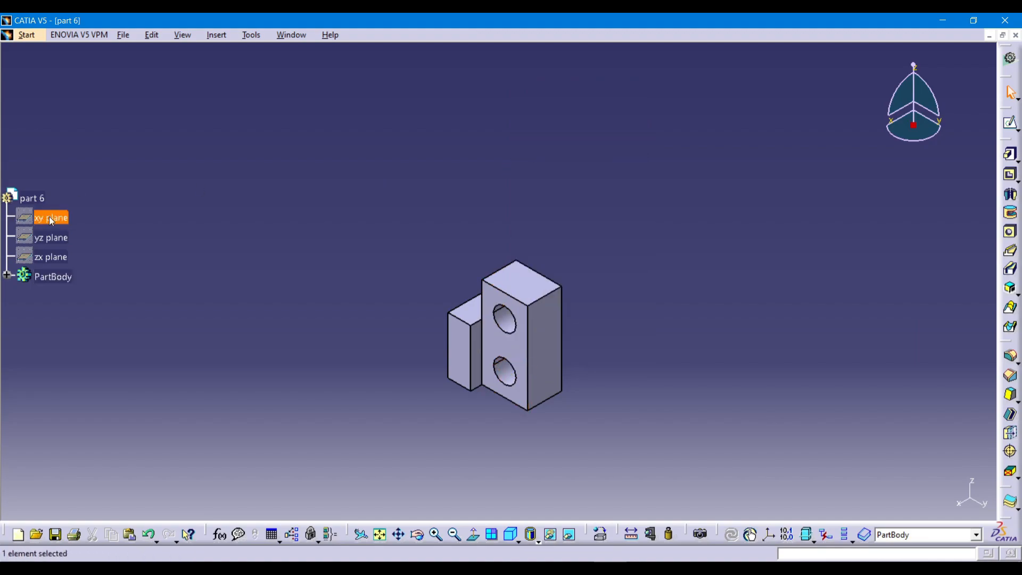
{"action": "left_click", "coordinate": [421, 338]}
Examine the finished part enlarged in isometric view with the reference drawing placed beside it
{"action": "left_click", "coordinate": [437, 536]}
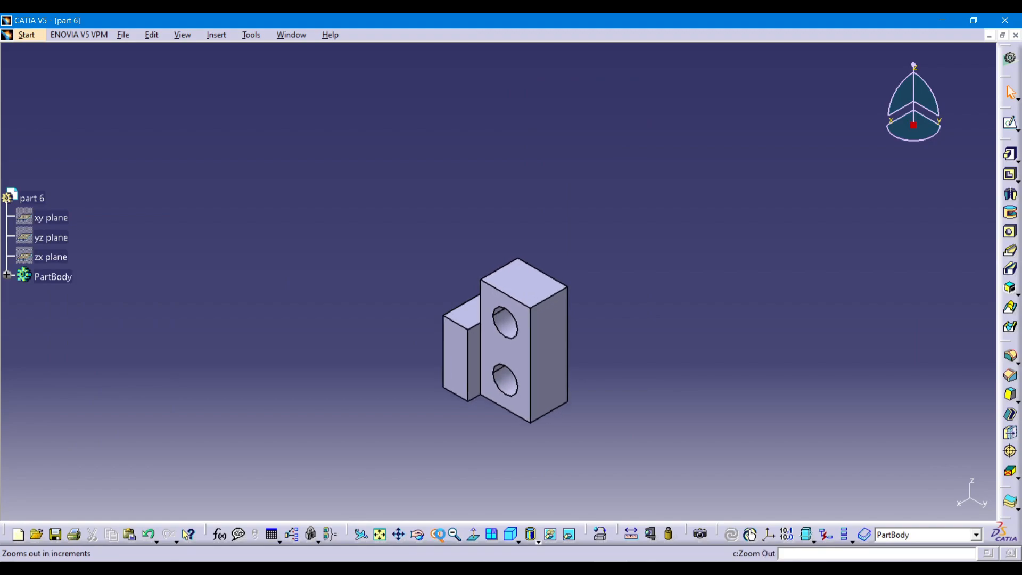
{"action": "left_click", "coordinate": [437, 535]}
{"action": "middle_click_drag", "start_coordinate": [600, 449], "coordinate": [610, 364]}
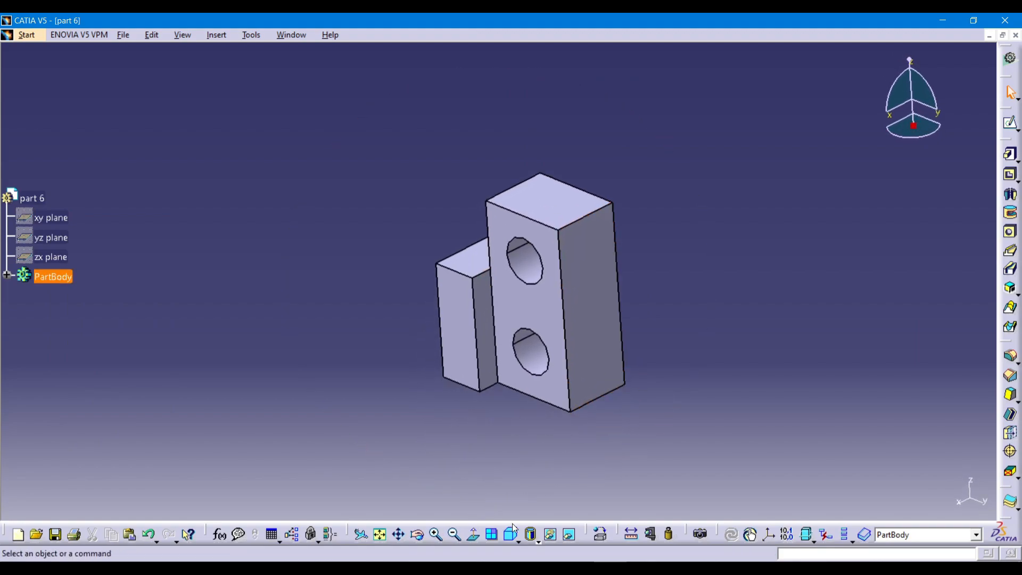
{"action": "left_click", "coordinate": [512, 532]}
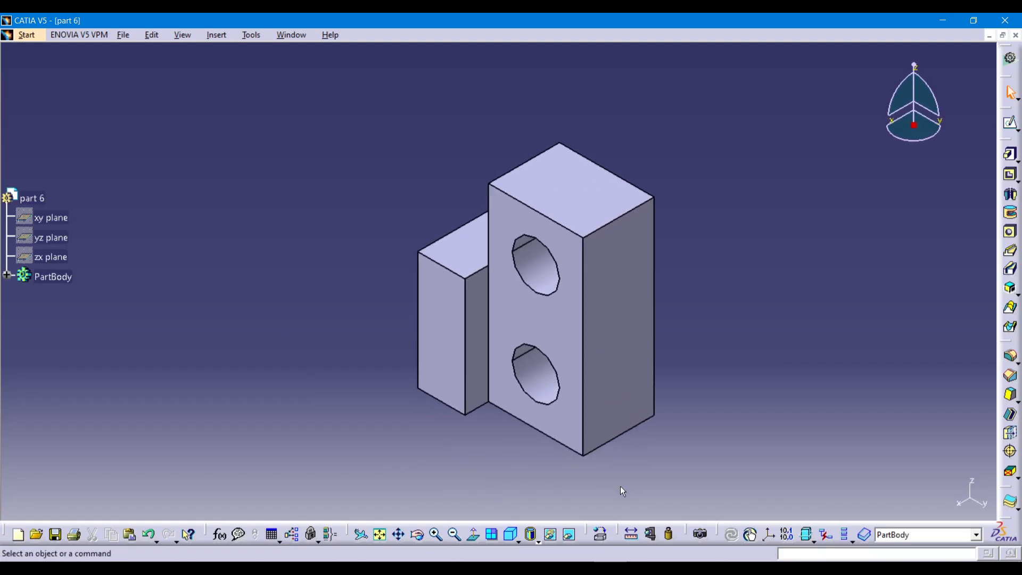
{"action": "middle_click_drag", "start_coordinate": [642, 468], "coordinate": [632, 441]}
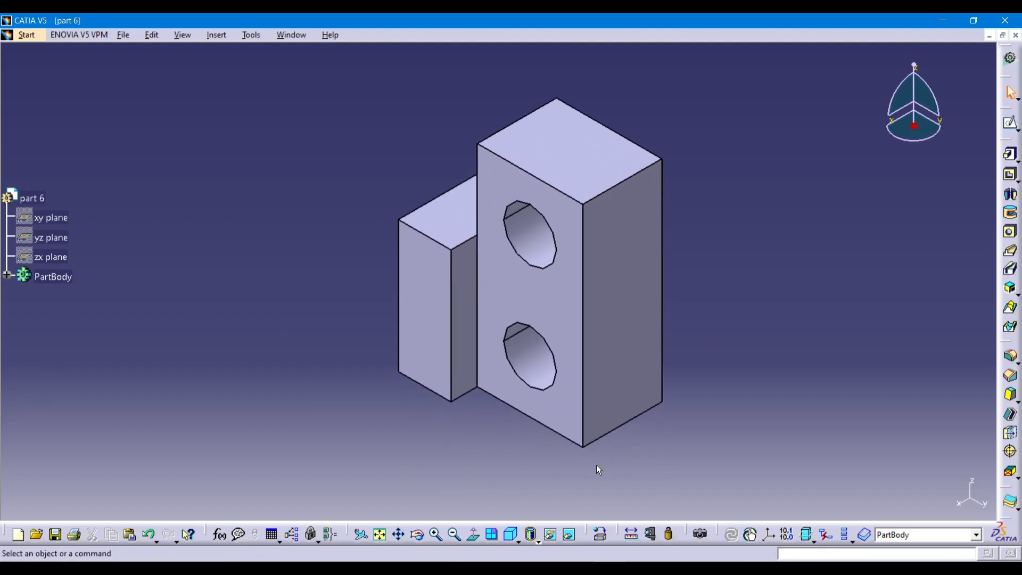
{"action": "left_click", "coordinate": [544, 568]}
{"action": "left_click_drag", "start_coordinate": [257, 70], "coordinate": [228, 59]}
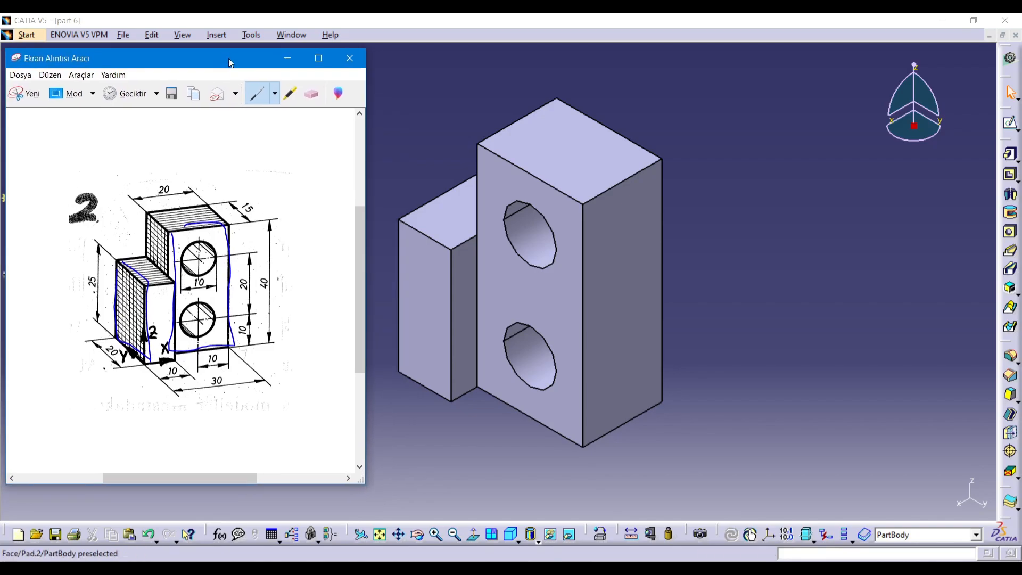